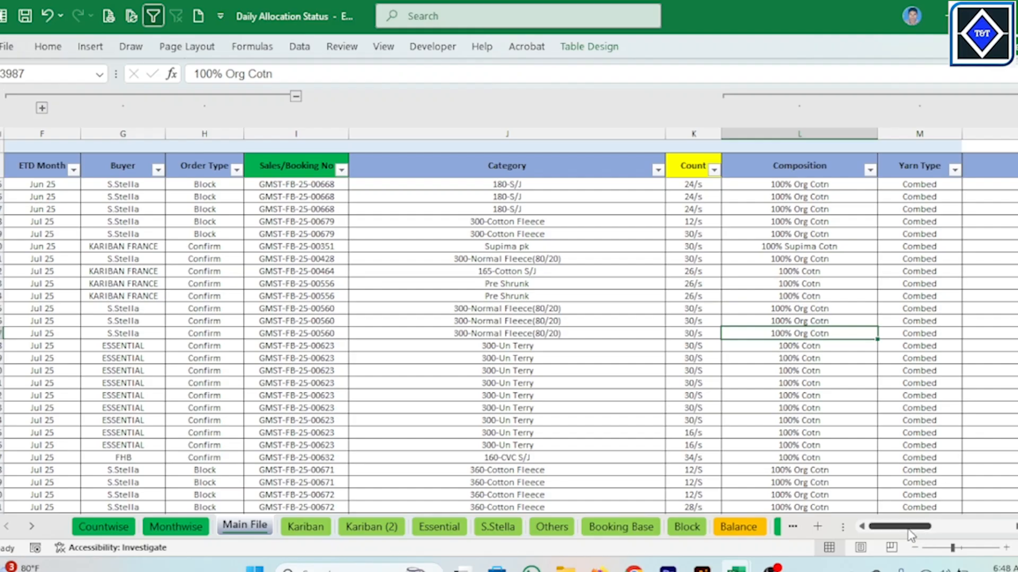
Step: Look over the Main File sheet's order columns, including Sales/Booking No, Category and the Req. Qty column
{"action": "mouse_move", "coordinate": [922, 527]}
{"action": "left_mouse_down"}
{"action": "mouse_move", "coordinate": [989, 536]}
{"action": "mouse_move", "coordinate": [909, 530]}
{"action": "left_mouse_up"}
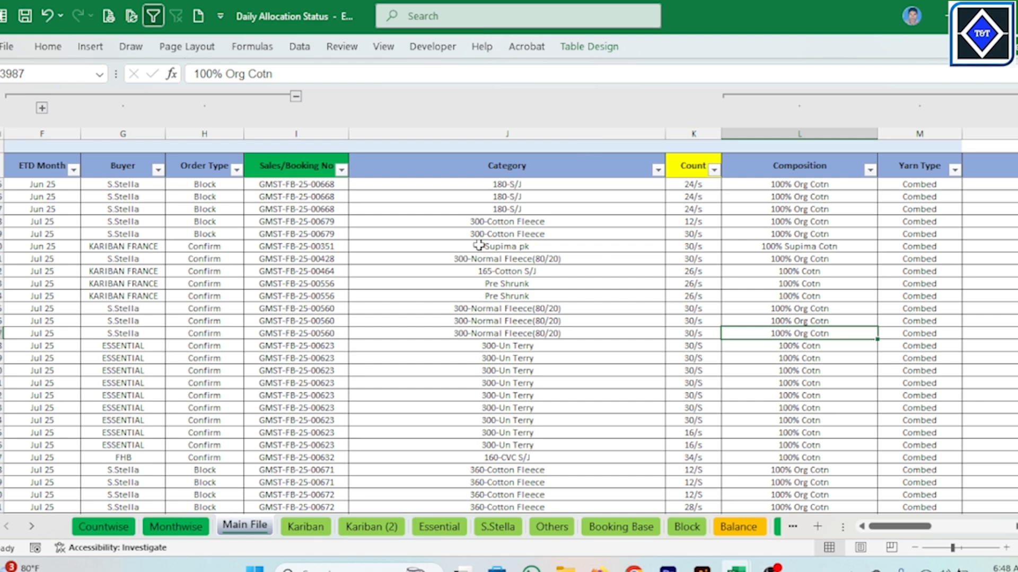
{"action": "mouse_move", "coordinate": [917, 527]}
{"action": "left_mouse_down"}
{"action": "mouse_move", "coordinate": [950, 527]}
{"action": "mouse_move", "coordinate": [918, 527]}
{"action": "left_mouse_up"}
{"action": "left_click", "coordinate": [347, 306]}
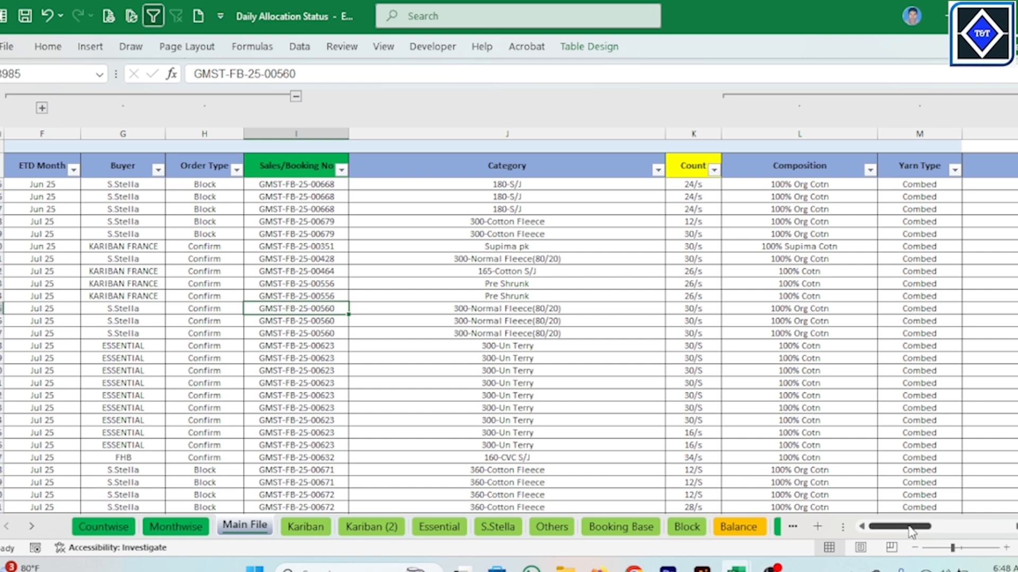
{"action": "left_click_drag", "start_coordinate": [900, 527], "coordinate": [951, 526]}
{"action": "left_click", "coordinate": [465, 131]}
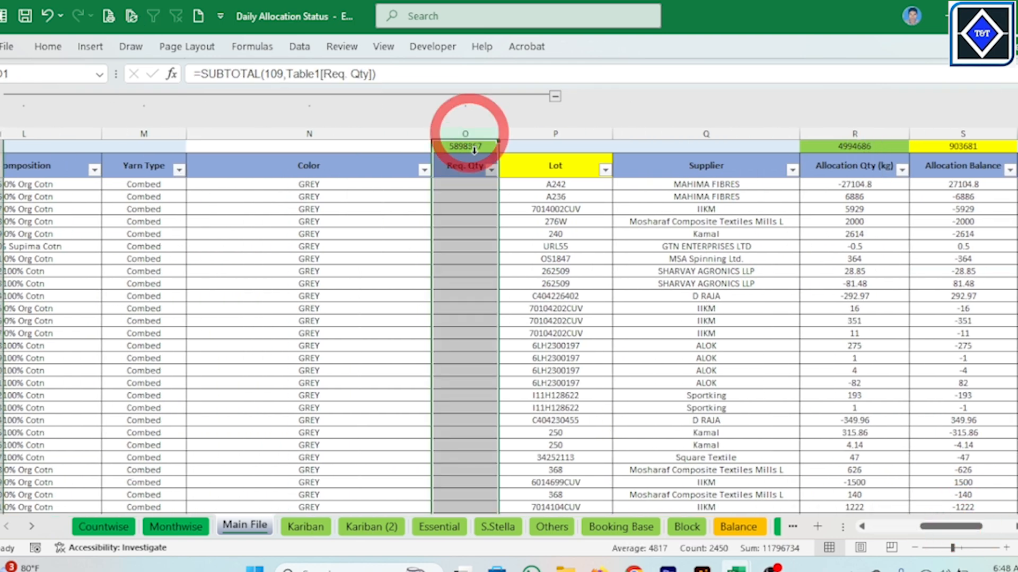
{"action": "left_click_drag", "start_coordinate": [955, 527], "coordinate": [901, 528]}
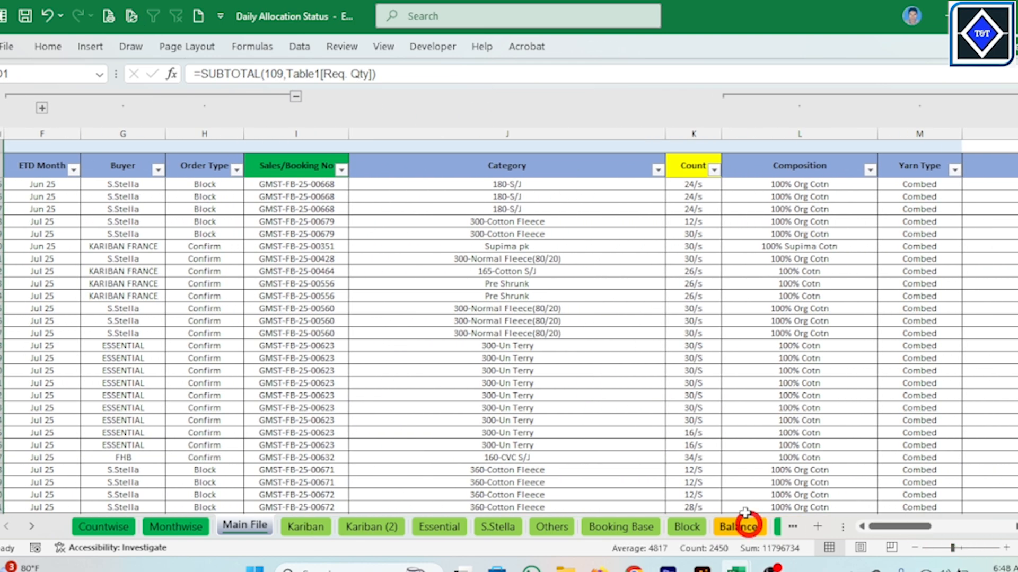
{"action": "left_click", "coordinate": [296, 296]}
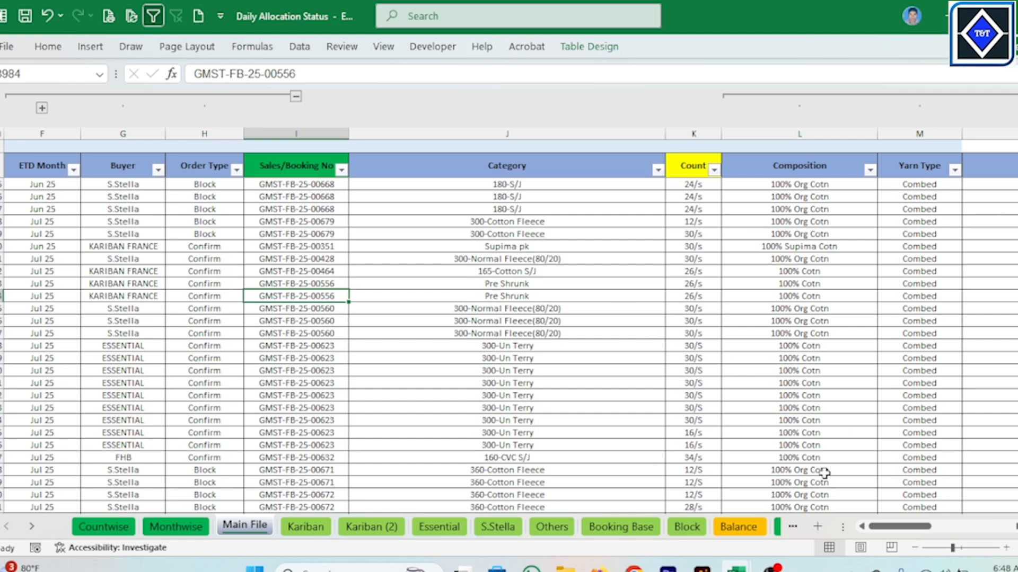
{"action": "left_click", "coordinate": [562, 333]}
Step: Switch to the browser and look through the tutorial channel's YouTube home page, including its Shorts and Videos sections
{"action": "left_click", "coordinate": [633, 570]}
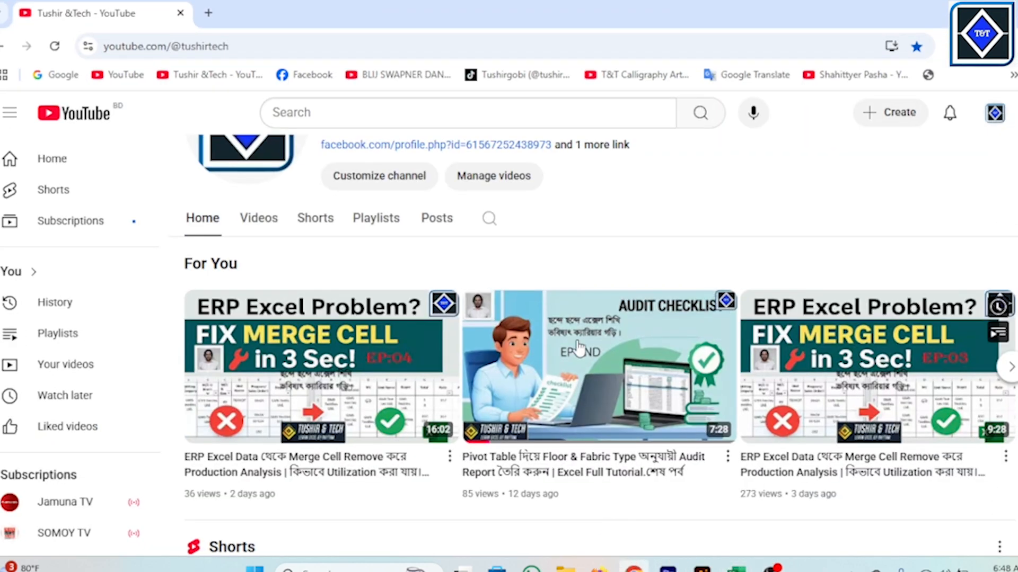
{"action": "scroll", "coordinate": [591, 328], "scroll_direction": "down", "scroll_amount": 5}
{"action": "scroll", "coordinate": [591, 329], "scroll_direction": "up", "scroll_amount": 5}
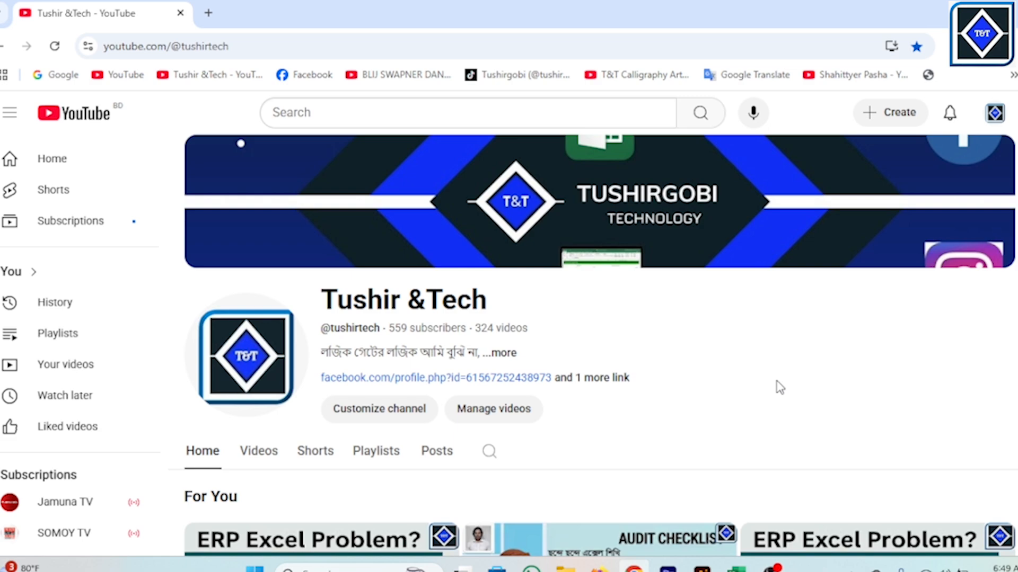
{"action": "scroll", "coordinate": [751, 385], "scroll_direction": "down", "scroll_amount": 4}
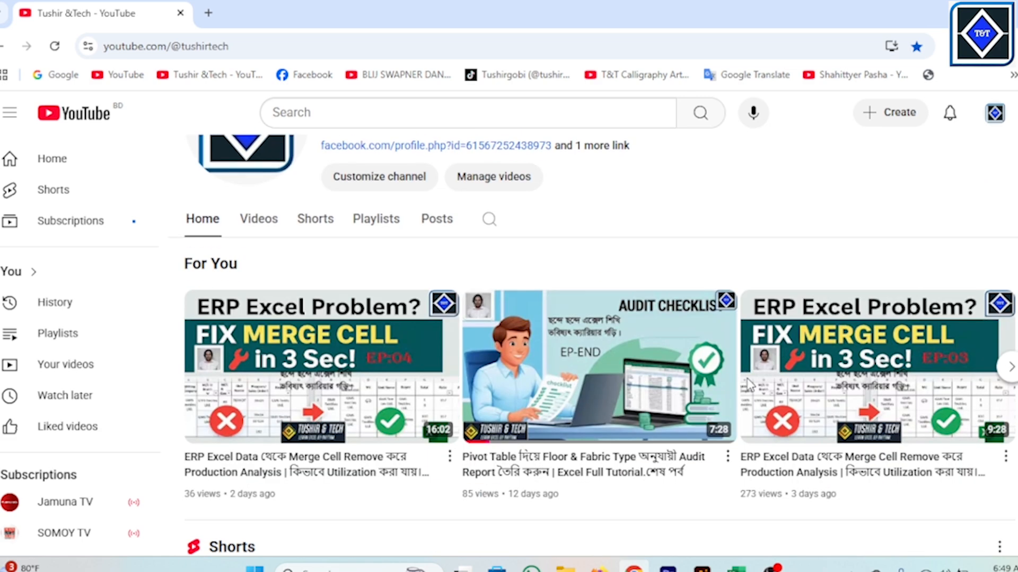
{"action": "scroll", "coordinate": [797, 414], "scroll_direction": "down", "scroll_amount": 3}
{"action": "scroll", "coordinate": [742, 376], "scroll_direction": "down", "scroll_amount": 5}
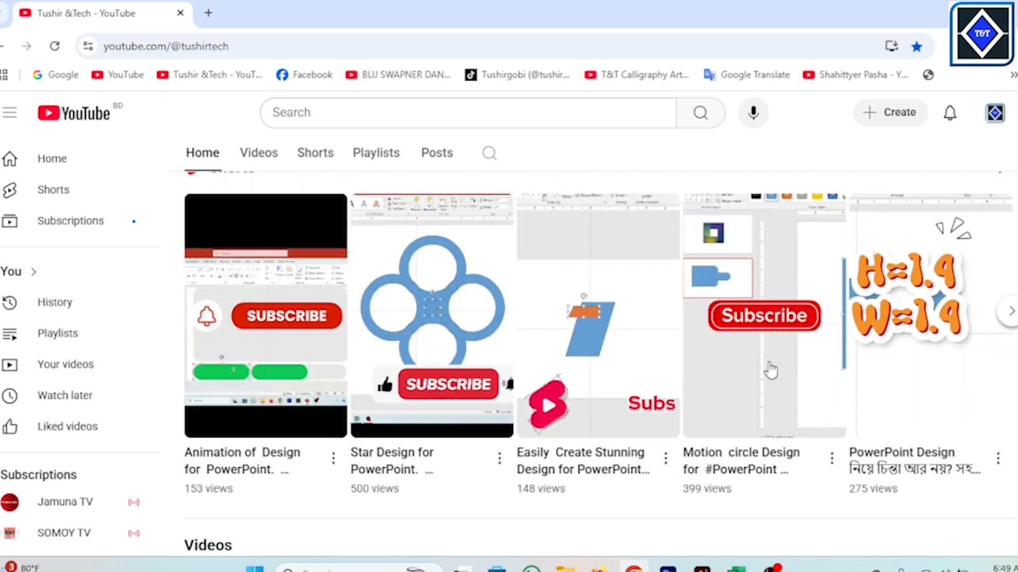
{"action": "scroll", "coordinate": [627, 371], "scroll_direction": "down", "scroll_amount": 4}
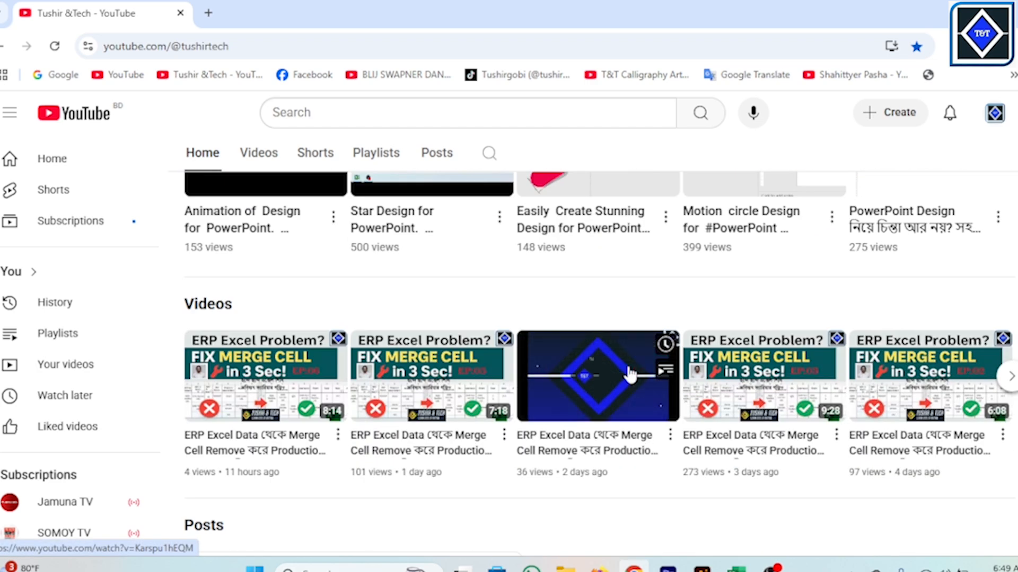
{"action": "scroll", "coordinate": [745, 326], "scroll_direction": "up", "scroll_amount": 10}
{"action": "scroll", "coordinate": [747, 327], "scroll_direction": "up", "scroll_amount": 3}
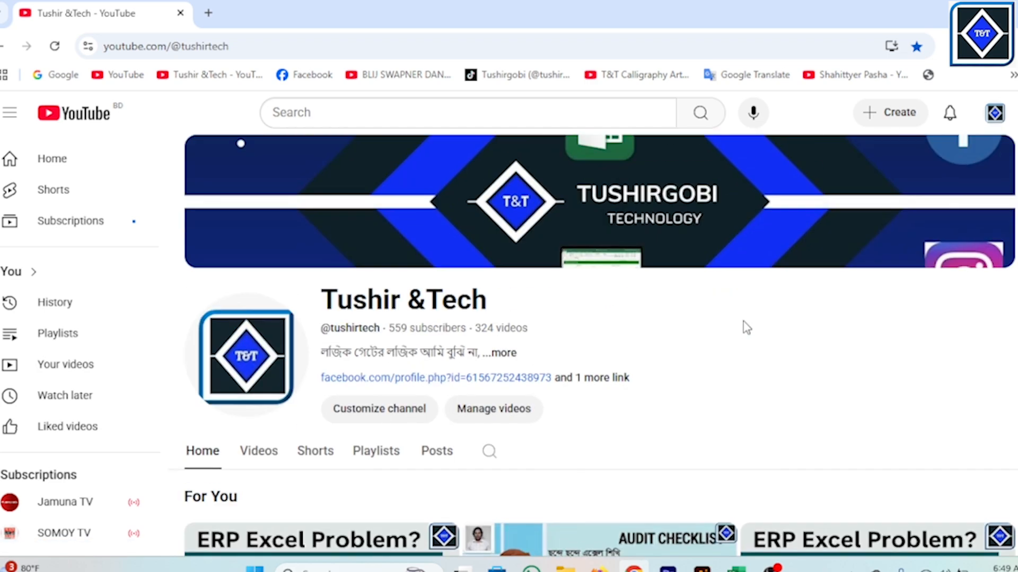
{"action": "left_click", "coordinate": [945, 13]}
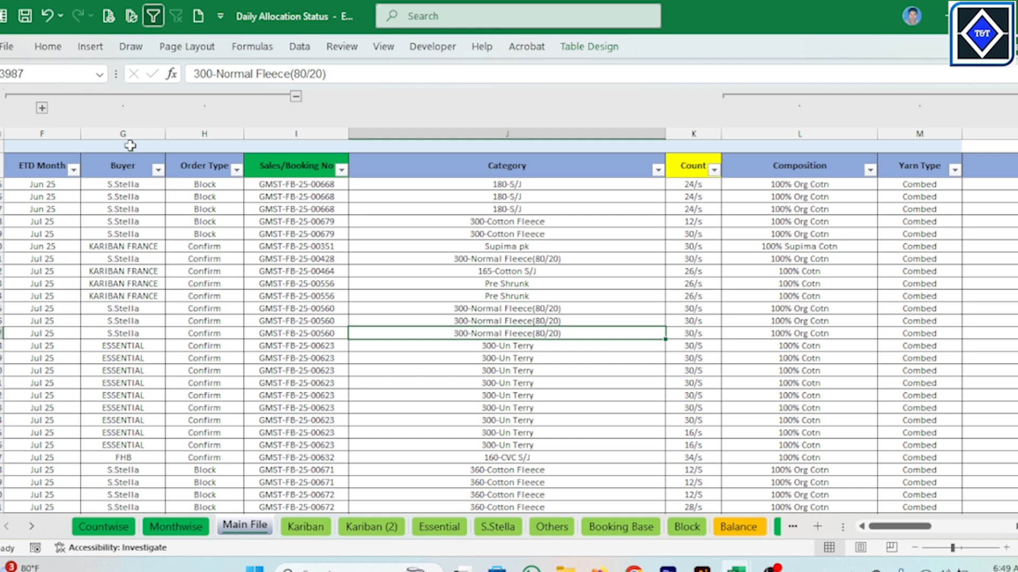
{"action": "left_click", "coordinate": [714, 261]}
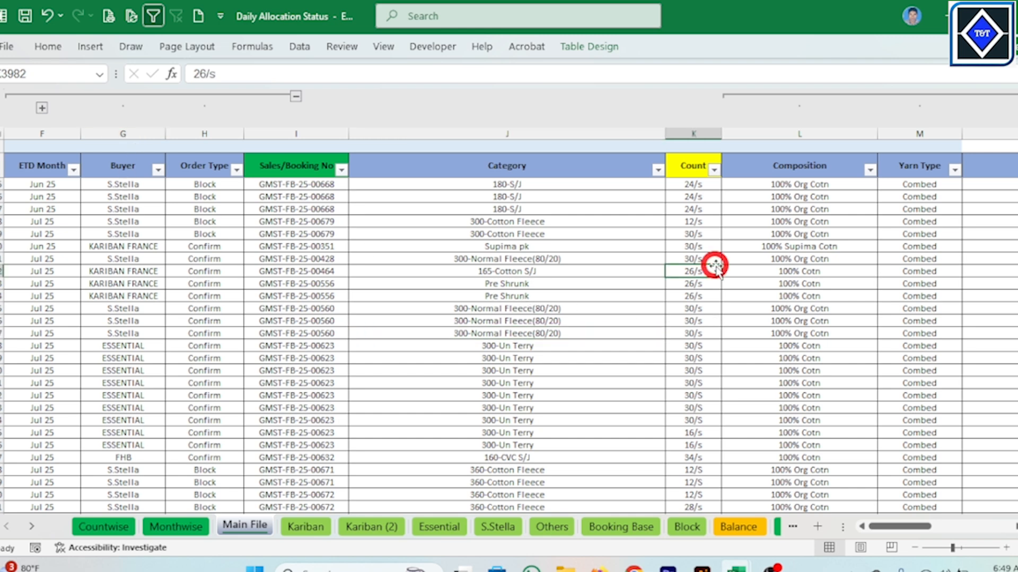
{"action": "left_click", "coordinate": [334, 307]}
{"action": "left_click", "coordinate": [464, 332]}
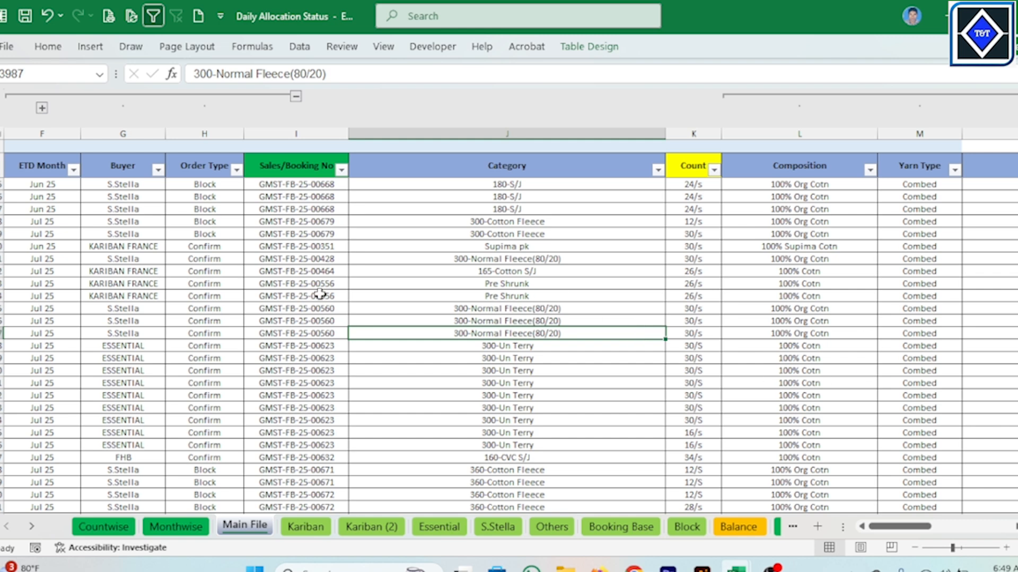
Step: Copy the Buyer column from the Main File sheet into column D of Sheet2 in the Unique Data workbook
{"action": "right_click", "coordinate": [137, 129]}
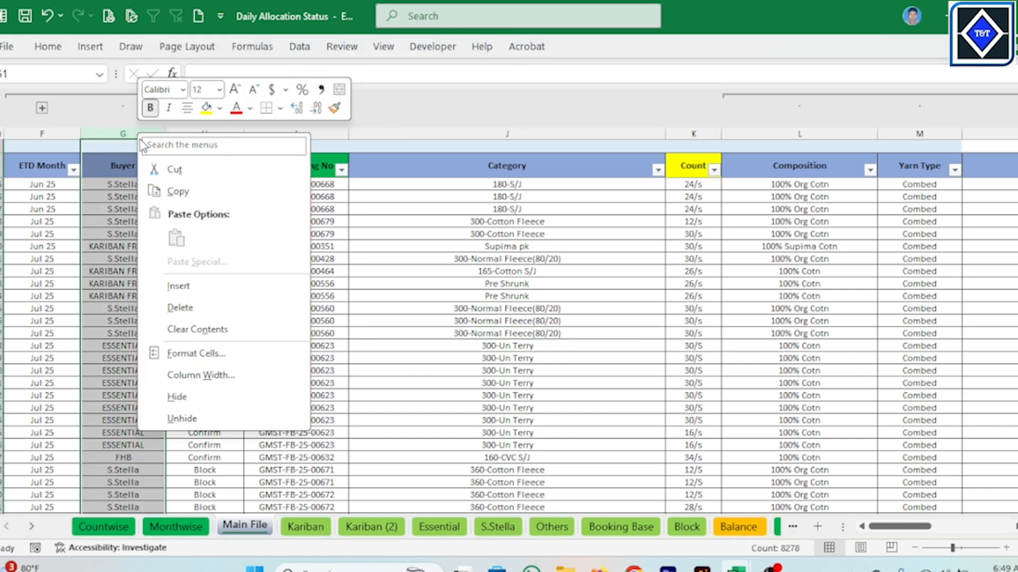
{"action": "left_click", "coordinate": [180, 190]}
{"action": "mouse_move", "coordinate": [741, 566]}
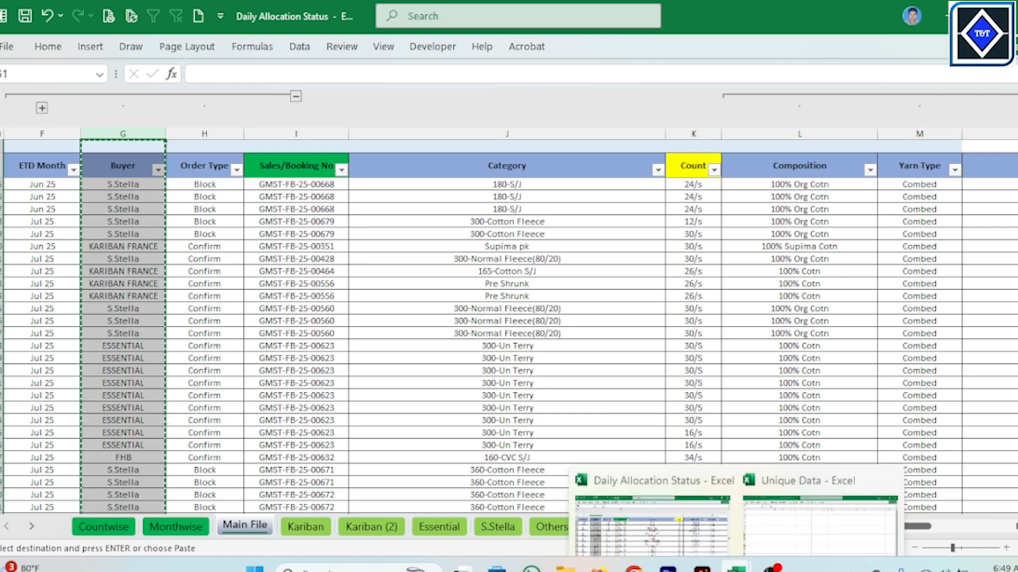
{"action": "left_click", "coordinate": [753, 482]}
{"action": "right_click", "coordinate": [197, 96]}
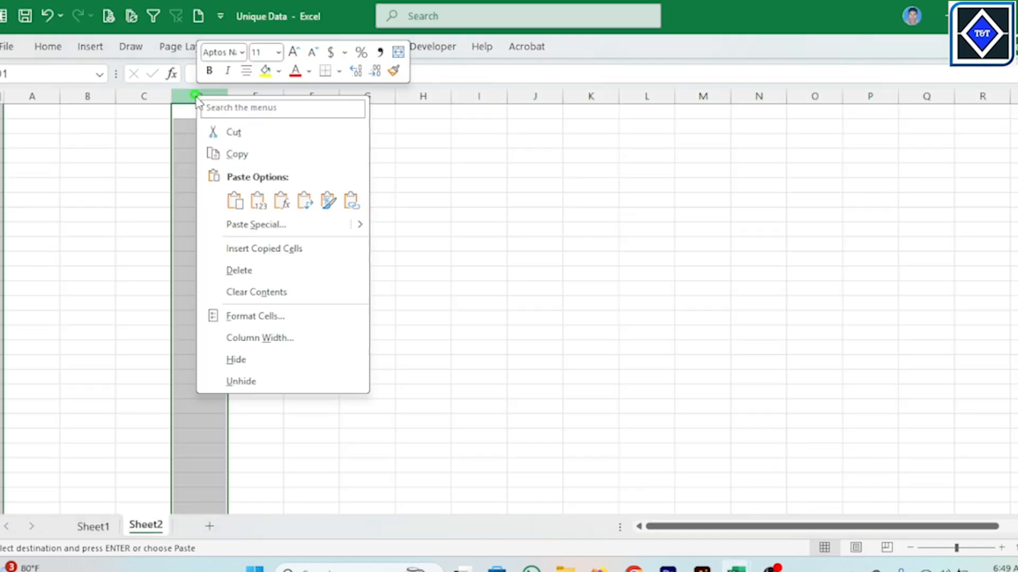
{"action": "left_click", "coordinate": [254, 200]}
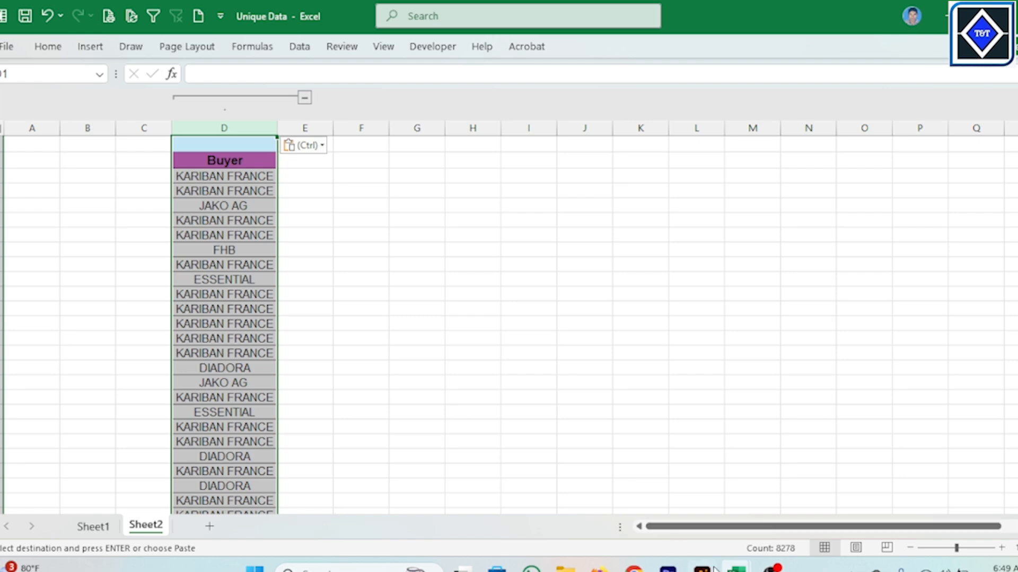
Step: Return to the Daily Allocation Status workbook and copy the whole Req. Qty column O from the Main File sheet
{"action": "mouse_move", "coordinate": [735, 566]}
{"action": "left_click", "coordinate": [651, 482]}
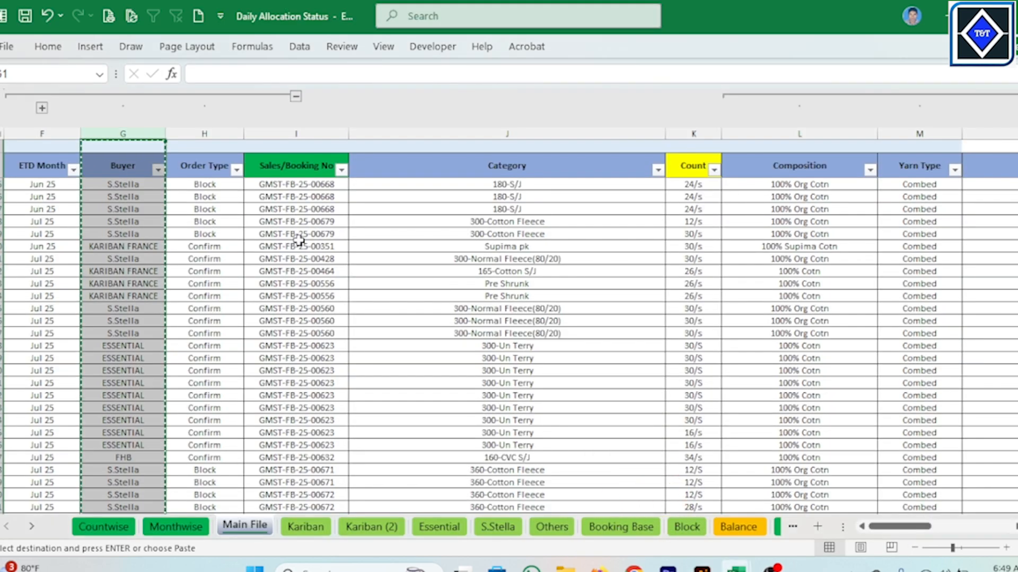
{"action": "scroll", "coordinate": [926, 232], "scroll_direction": "right", "scroll_amount": 3}
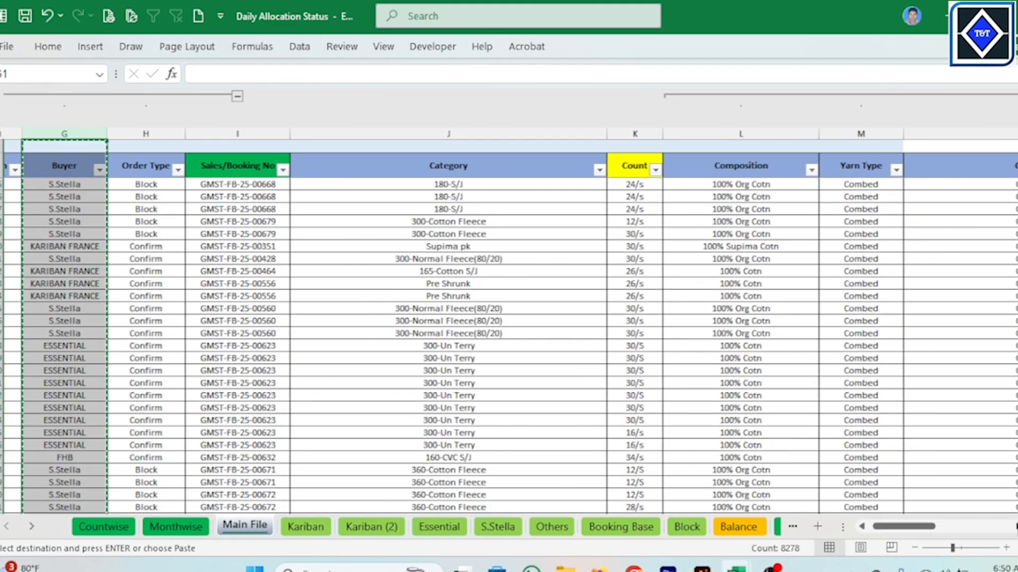
{"action": "scroll", "coordinate": [833, 377], "scroll_direction": "right", "scroll_amount": 3}
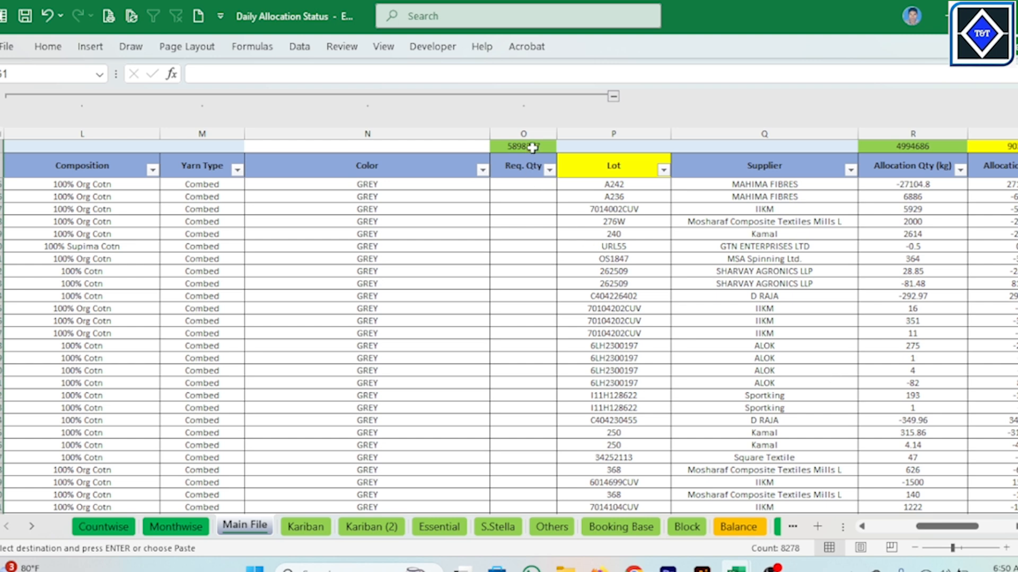
{"action": "left_click", "coordinate": [532, 147]}
{"action": "key", "text": "ctrl+shift+Down"}
{"action": "right_click", "coordinate": [532, 144]}
{"action": "left_click", "coordinate": [574, 191]}
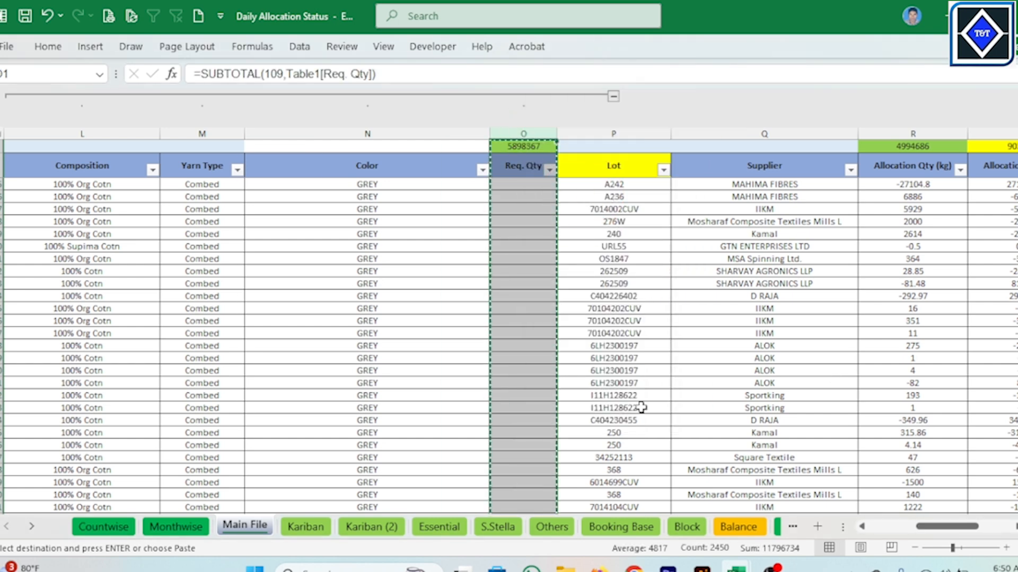
Step: Paste the copied Req. Qty column into column E of Sheet2 in the Unique Data workbook and widen that column
{"action": "mouse_move", "coordinate": [736, 568]}
{"action": "left_click", "coordinate": [809, 529]}
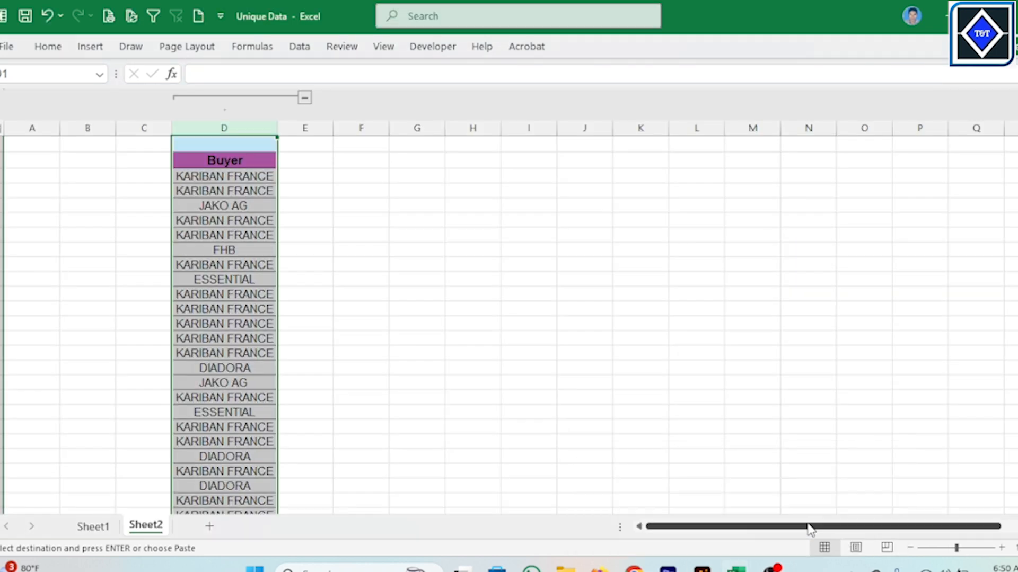
{"action": "right_click", "coordinate": [305, 128]}
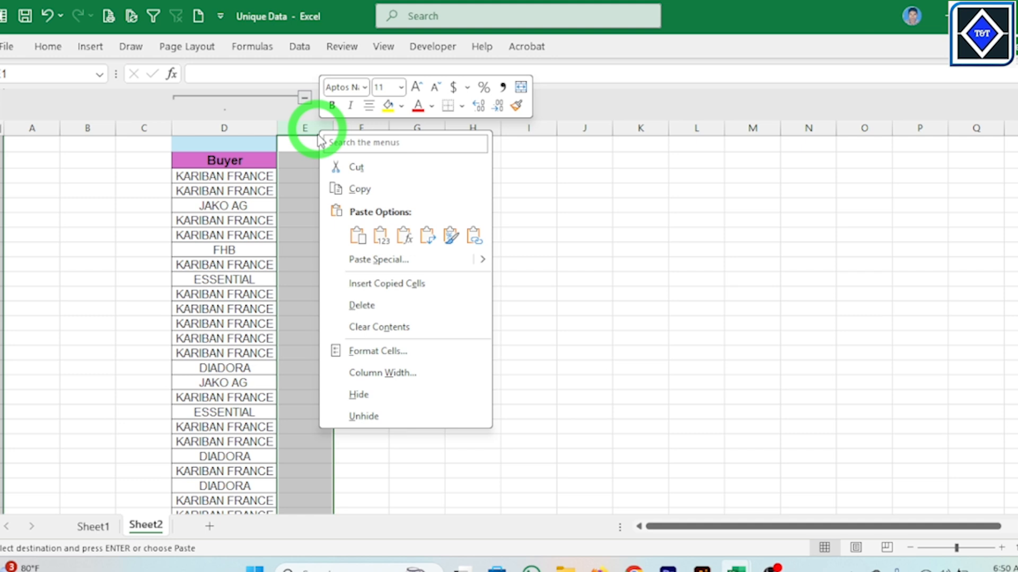
{"action": "left_click", "coordinate": [357, 237]}
{"action": "left_click_drag", "start_coordinate": [369, 128], "coordinate": [406, 129]}
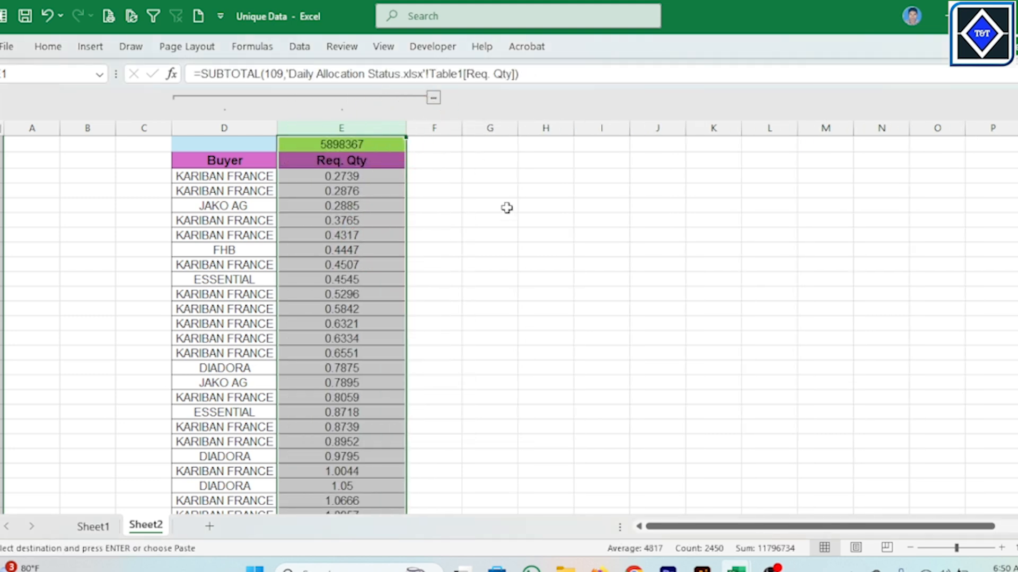
{"action": "left_click", "coordinate": [507, 208]}
Step: Try to ungroup the pasted data on Sheet2 from a single Buyer cell, using the Rows option
{"action": "left_click_drag", "start_coordinate": [204, 128], "coordinate": [341, 129]}
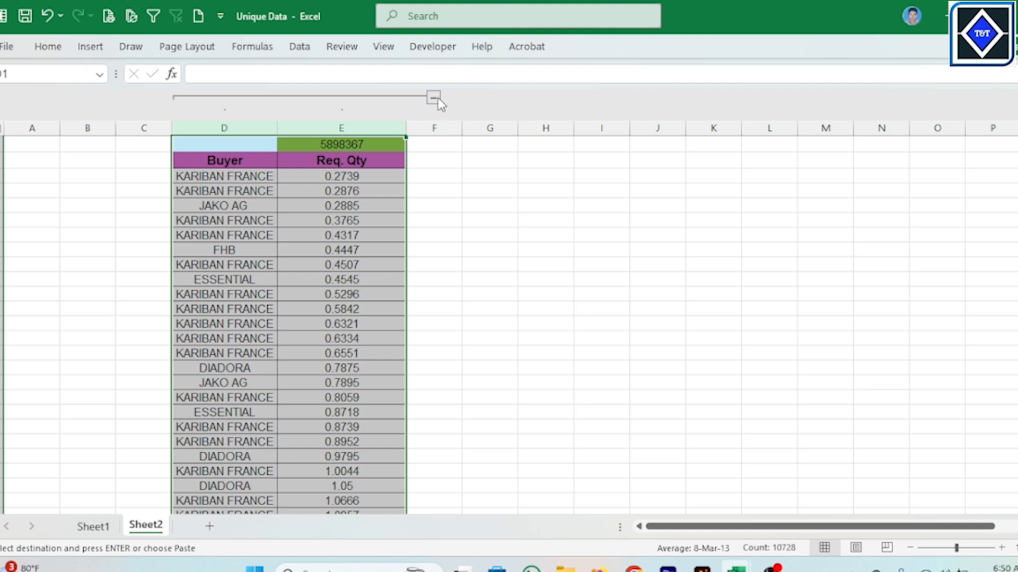
{"action": "left_click", "coordinate": [242, 206]}
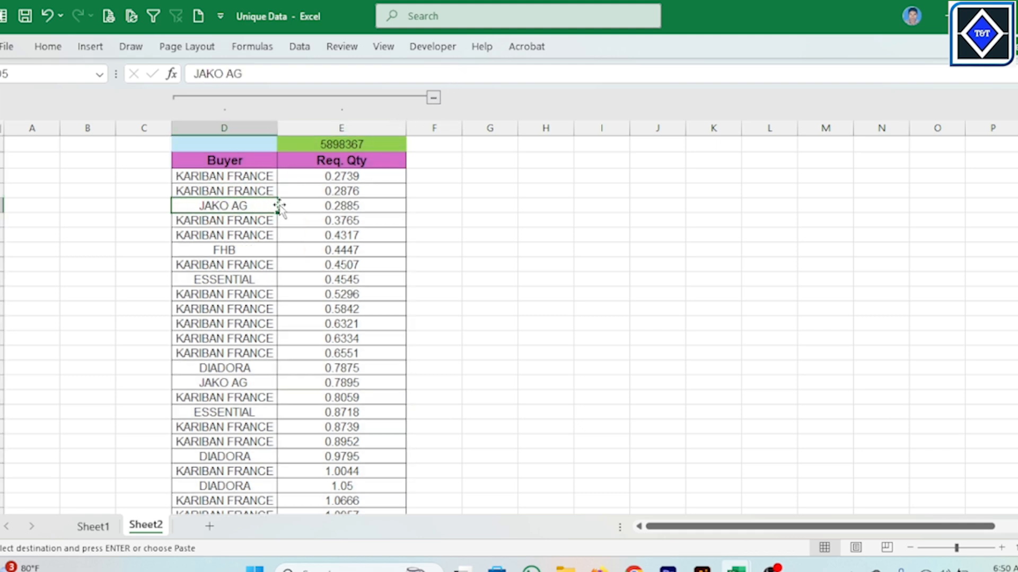
{"action": "left_click", "coordinate": [304, 50]}
{"action": "left_click", "coordinate": [860, 90]}
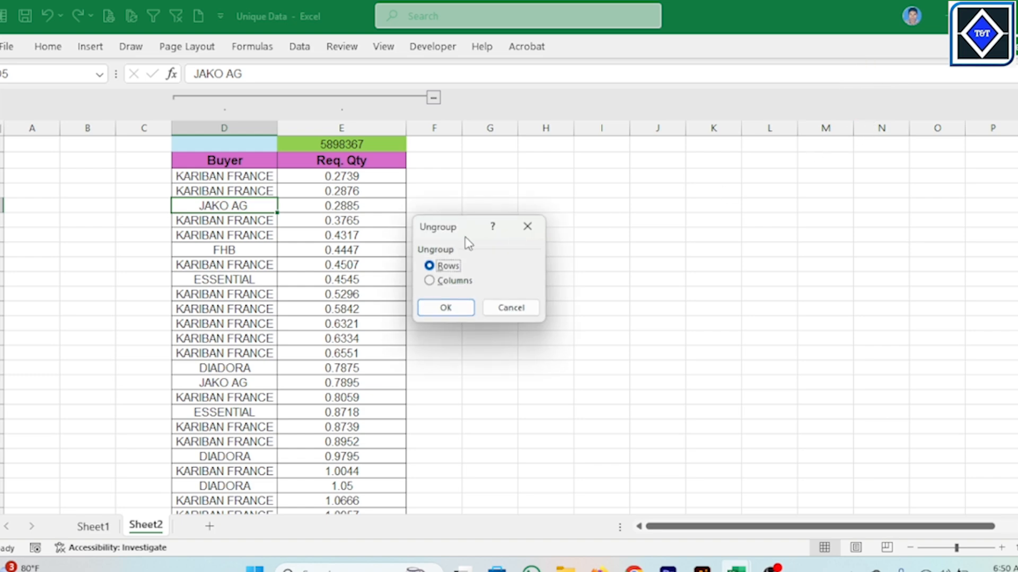
{"action": "left_click", "coordinate": [444, 312]}
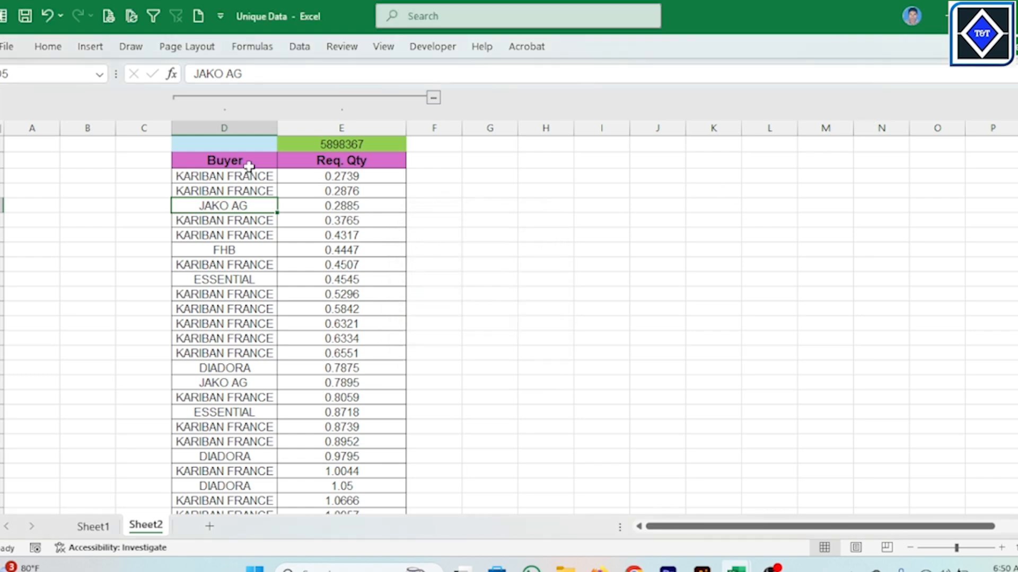
Step: Ungroup columns D and E on Sheet2 to remove their outline grouping
{"action": "left_click_drag", "start_coordinate": [259, 127], "coordinate": [370, 126]}
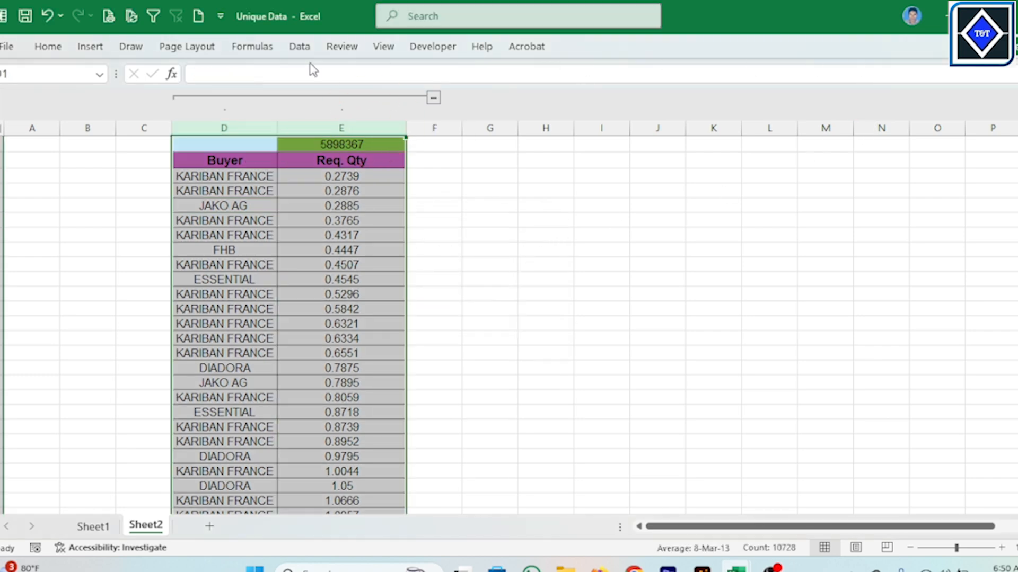
{"action": "left_click", "coordinate": [303, 50]}
{"action": "left_click", "coordinate": [859, 91]}
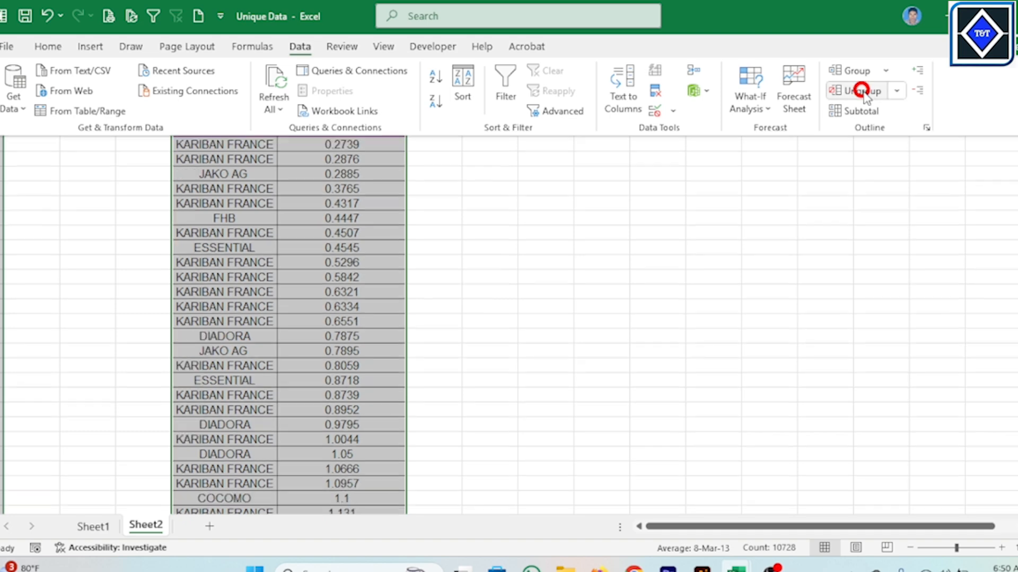
{"action": "left_click", "coordinate": [461, 292]}
Step: Examine the subtotal formula in cell E1 and compare it with the Req. Qty values listed below the header
{"action": "left_click", "coordinate": [373, 280]}
{"action": "left_click", "coordinate": [378, 234]}
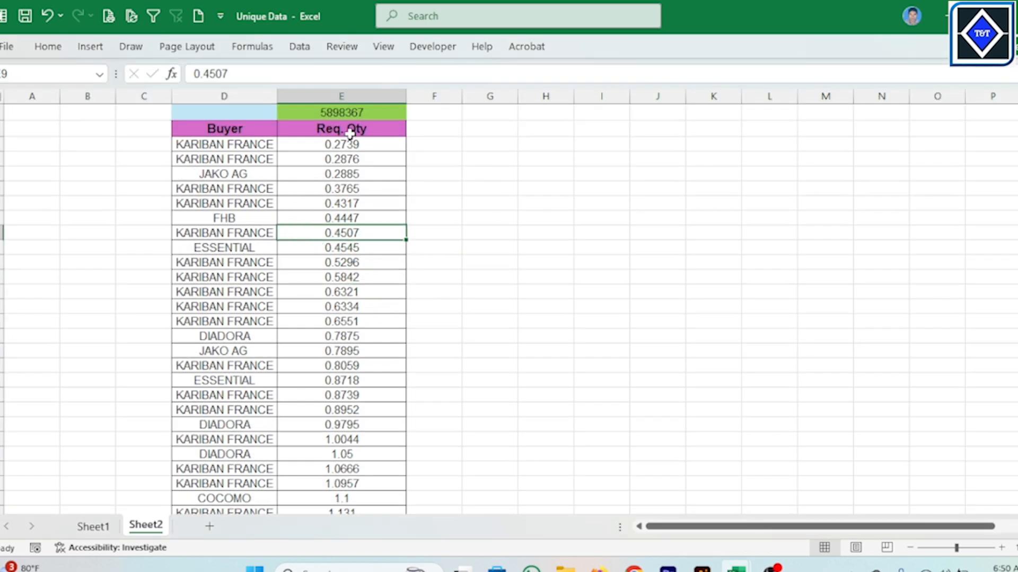
{"action": "left_click", "coordinate": [355, 122]}
{"action": "left_click", "coordinate": [355, 139]}
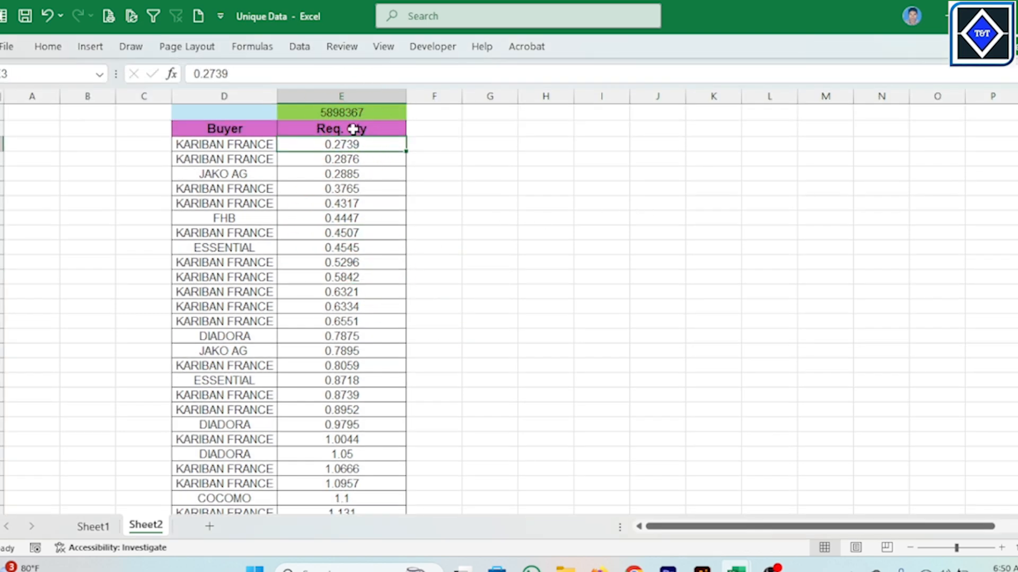
{"action": "left_click", "coordinate": [353, 112]}
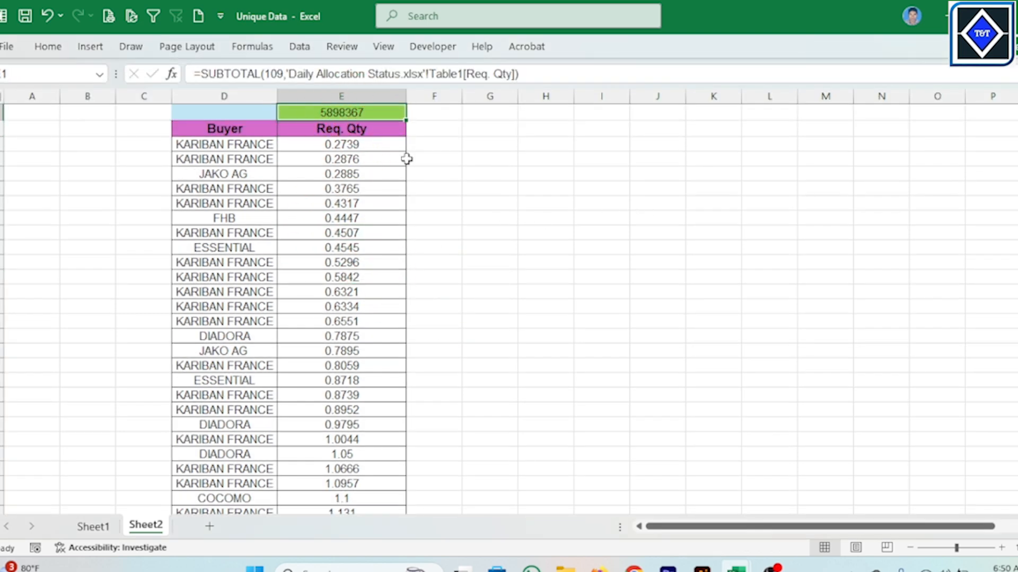
{"action": "left_click", "coordinate": [380, 171]}
{"action": "left_click", "coordinate": [375, 113]}
{"action": "left_click", "coordinate": [344, 188]}
{"action": "left_click", "coordinate": [369, 112]}
{"action": "left_click", "coordinate": [355, 185]}
{"action": "left_click", "coordinate": [353, 142]}
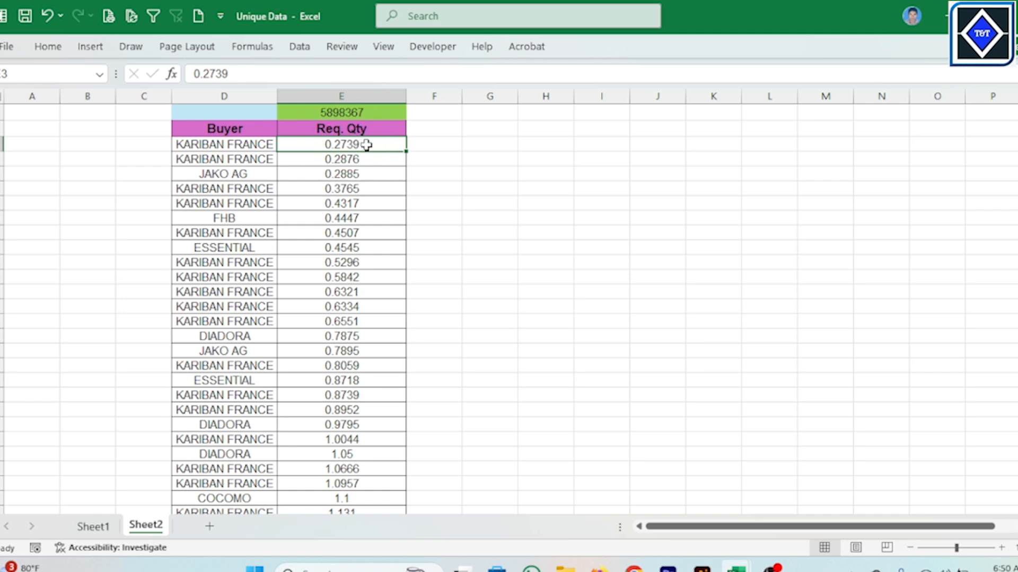
Step: Add filters to the Buyer and Req. Qty headers in row 2 of Sheet2
{"action": "left_click_drag", "start_coordinate": [243, 134], "coordinate": [317, 131]}
{"action": "key", "text": "ctrl+shift+l"}
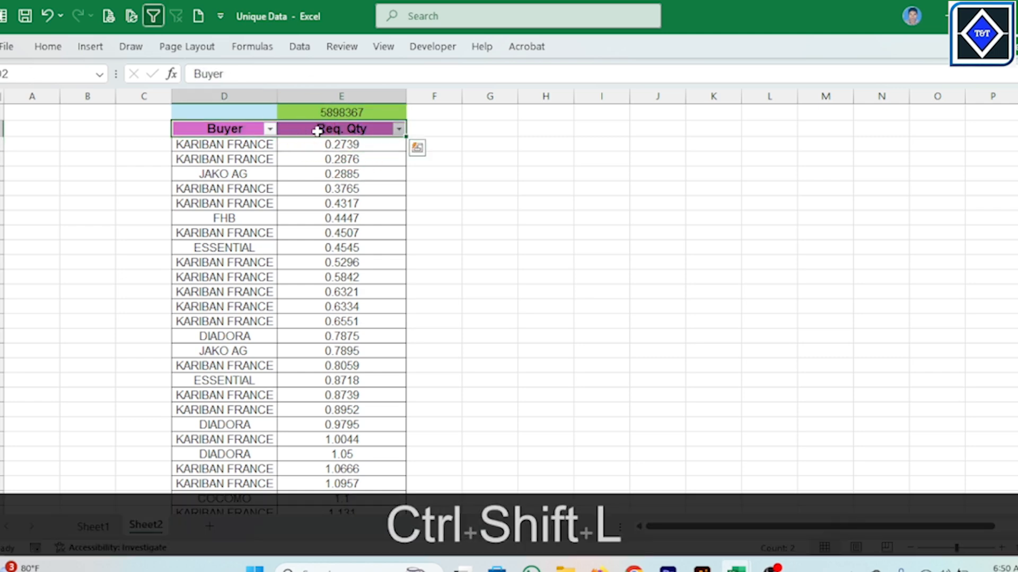
{"action": "left_click", "coordinate": [391, 172]}
{"action": "left_click_drag", "start_coordinate": [382, 145], "coordinate": [384, 513]}
{"action": "scroll", "coordinate": [386, 402], "scroll_direction": "down", "scroll_amount": 9}
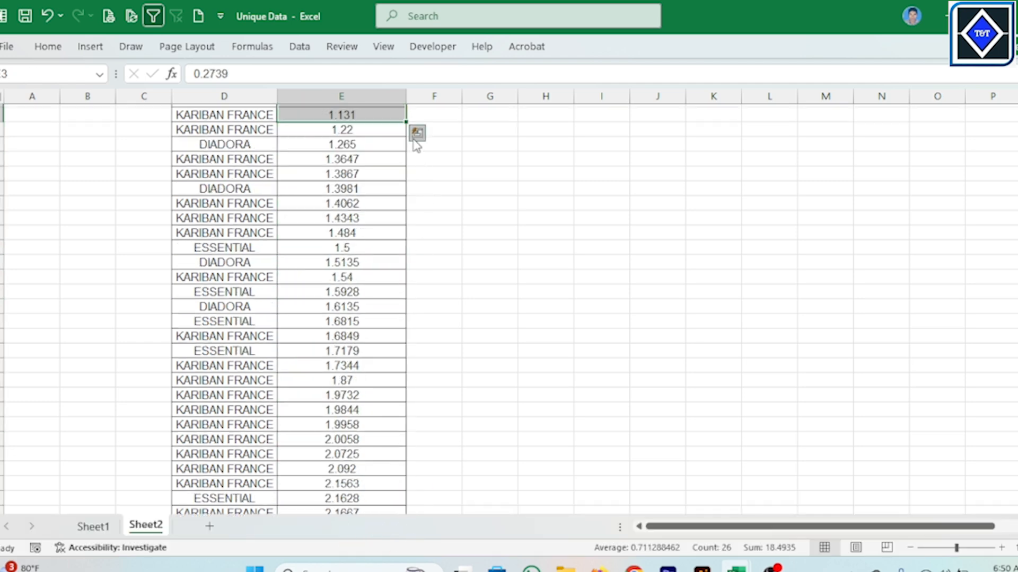
{"action": "scroll", "coordinate": [404, 212], "scroll_direction": "up", "scroll_amount": 7}
{"action": "scroll", "coordinate": [405, 212], "scroll_direction": "up", "scroll_amount": 2}
Step: Freeze the panes above row 3 on Sheet2 to keep the total and header rows in place
{"action": "left_click", "coordinate": [228, 189]}
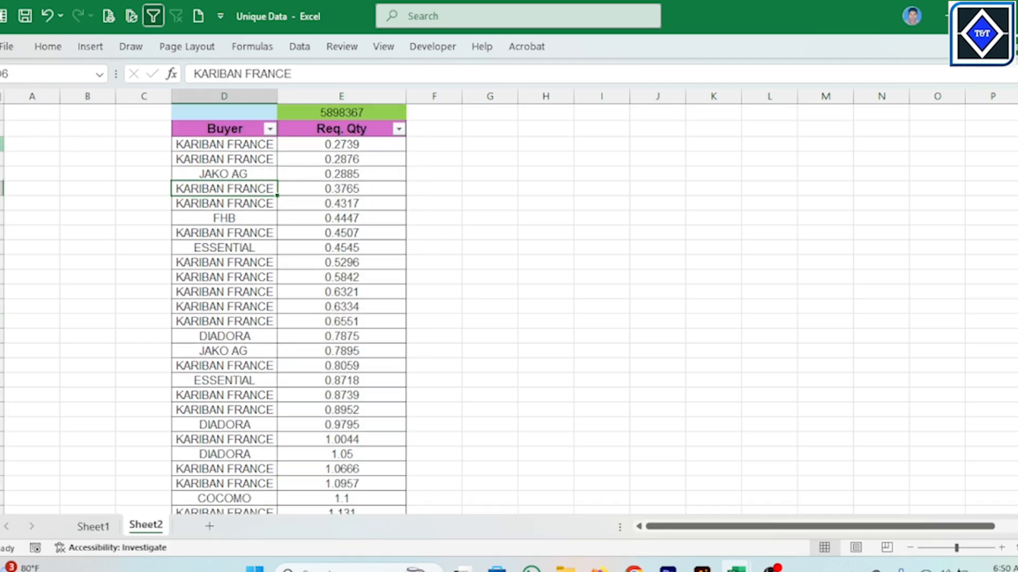
{"action": "left_click", "coordinate": [1, 144]}
{"action": "left_click", "coordinate": [298, 47]}
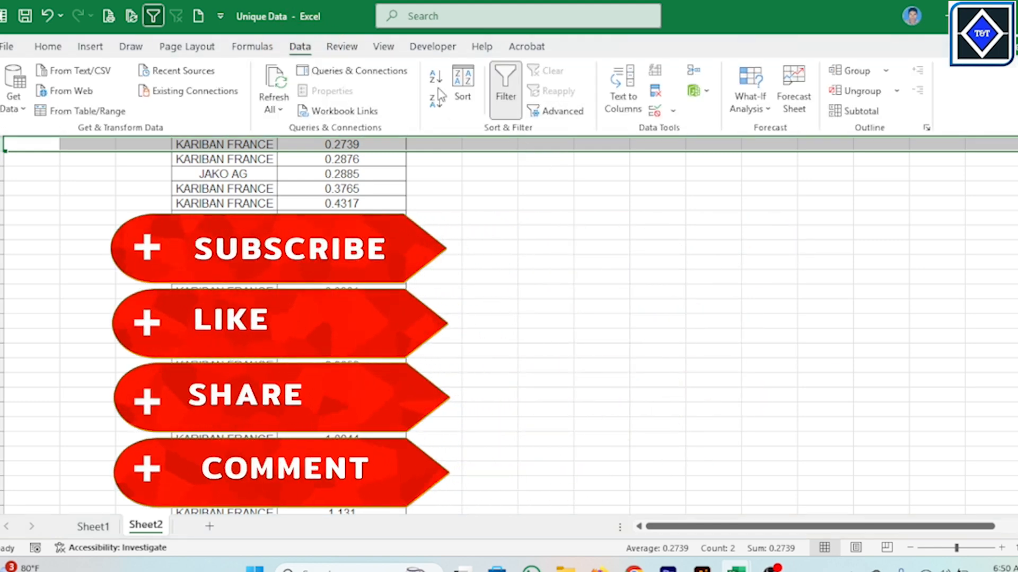
{"action": "left_click", "coordinate": [381, 49]}
{"action": "left_click", "coordinate": [535, 100]}
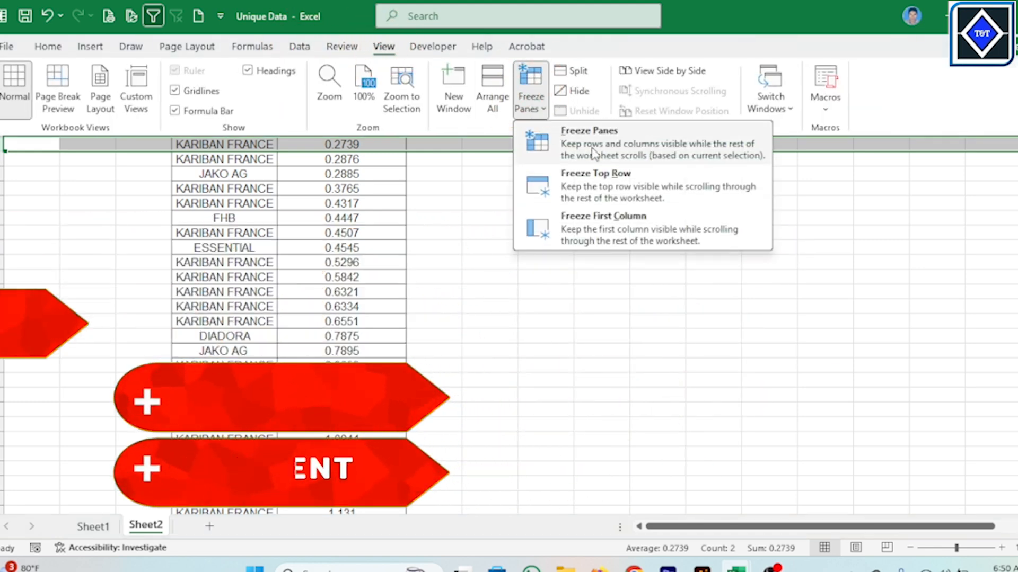
{"action": "left_click", "coordinate": [595, 153]}
{"action": "scroll", "coordinate": [390, 277], "scroll_direction": "down", "scroll_amount": 4}
{"action": "scroll", "coordinate": [376, 260], "scroll_direction": "up", "scroll_amount": 2}
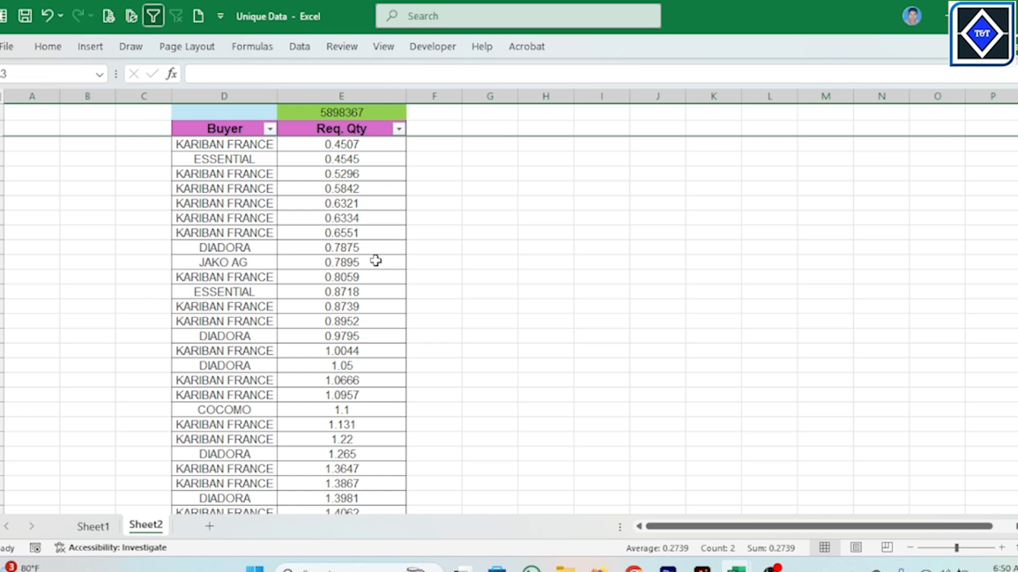
Step: Examine the Req. Qty filter's value list and compare it with the quantities down column E
{"action": "left_click", "coordinate": [398, 130]}
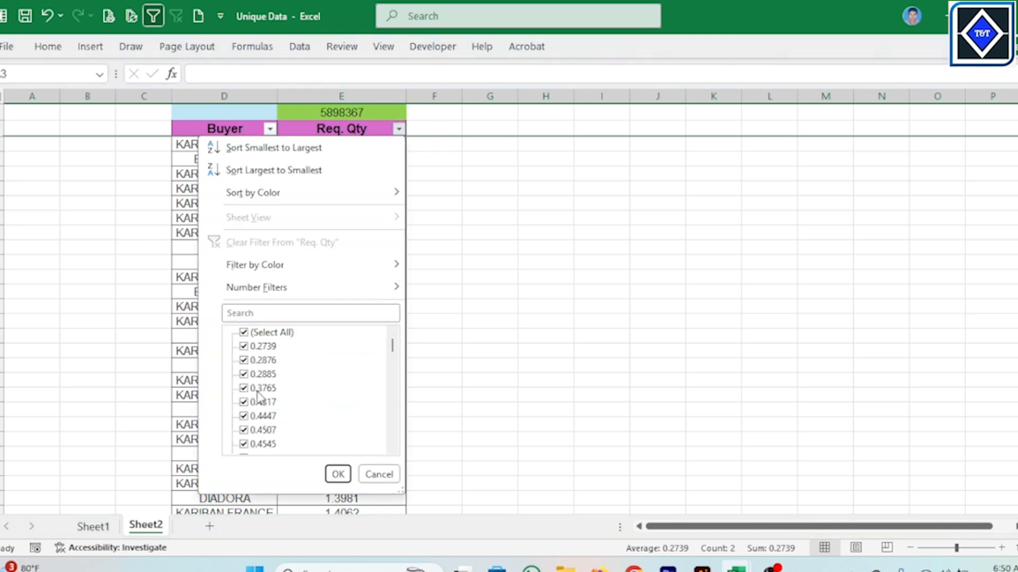
{"action": "key", "text": "ctrl"}
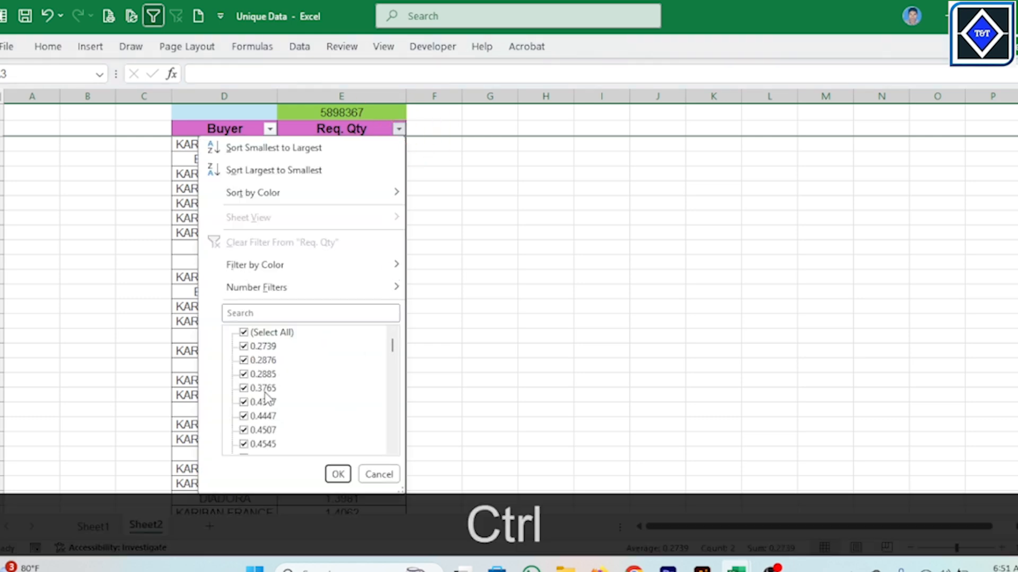
{"action": "left_click", "coordinate": [525, 380]}
{"action": "scroll", "coordinate": [371, 240], "scroll_direction": "up", "scroll_amount": 1}
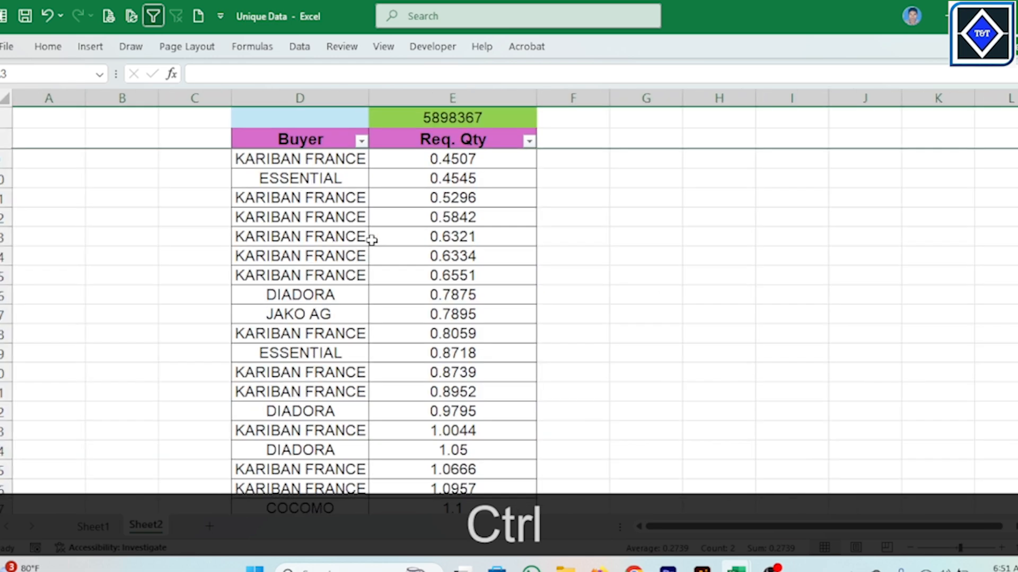
{"action": "left_click_drag", "start_coordinate": [495, 178], "coordinate": [494, 395]}
{"action": "scroll", "coordinate": [491, 229], "scroll_direction": "up", "scroll_amount": 20}
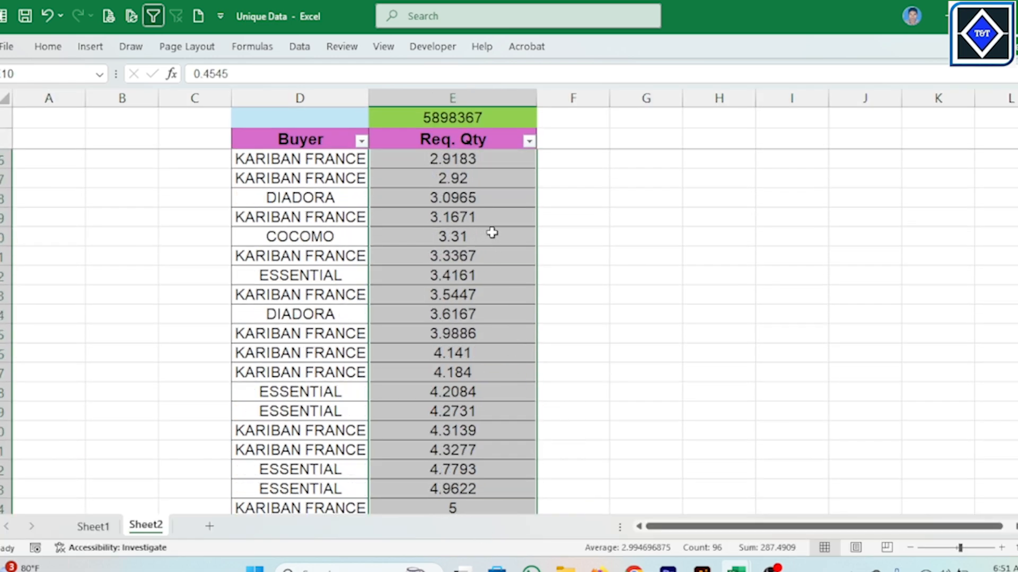
{"action": "scroll", "coordinate": [480, 227], "scroll_direction": "up", "scroll_amount": 4}
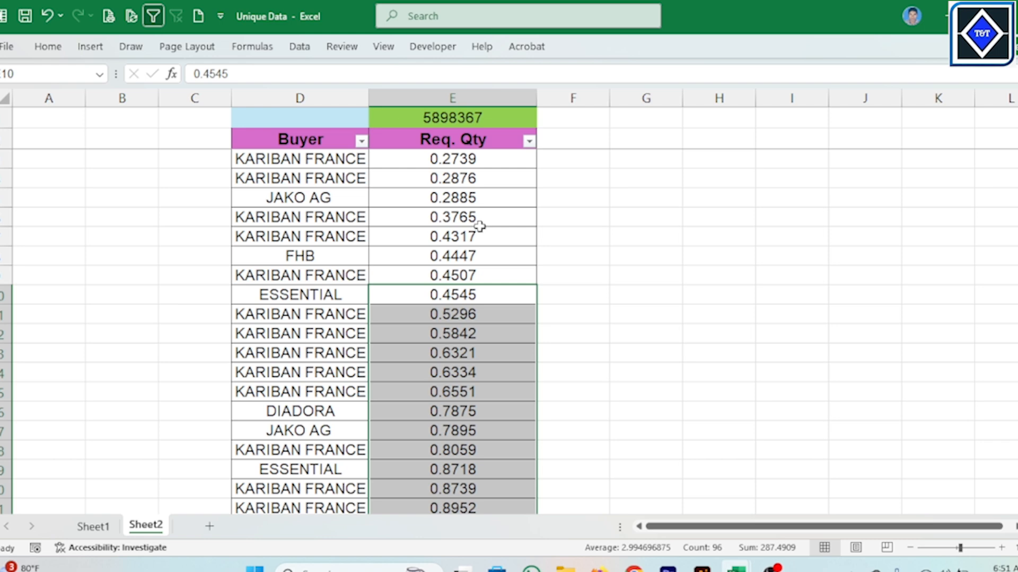
{"action": "scroll", "coordinate": [478, 225], "scroll_direction": "down", "scroll_amount": 1}
{"action": "left_click", "coordinate": [431, 223]}
{"action": "scroll", "coordinate": [438, 217], "scroll_direction": "up", "scroll_amount": 2}
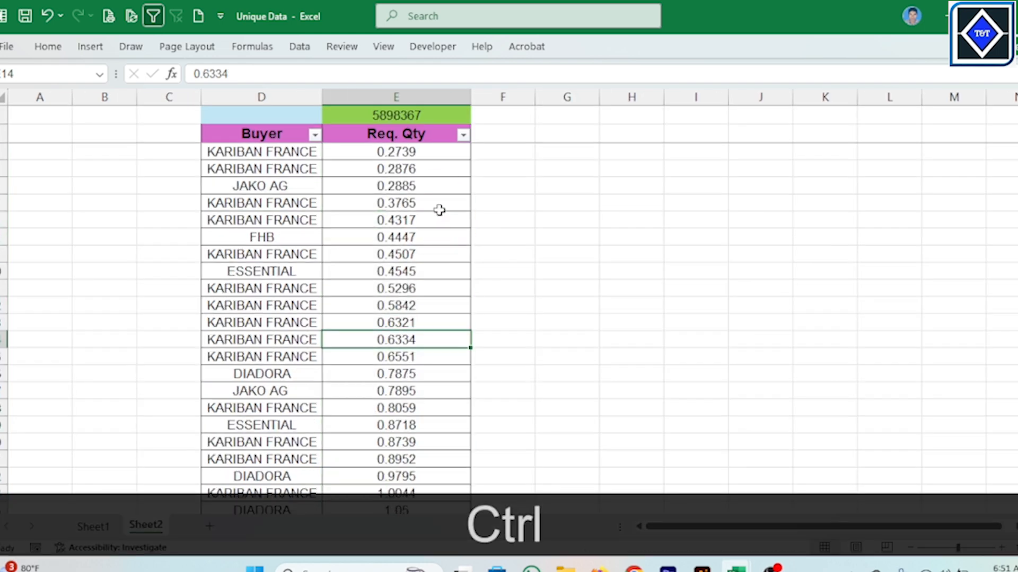
Step: In the Req. Qty filter, deselect all values, then include only 0.2739, 0.2876, 0.2885 and 0.3765
{"action": "left_click", "coordinate": [463, 136]}
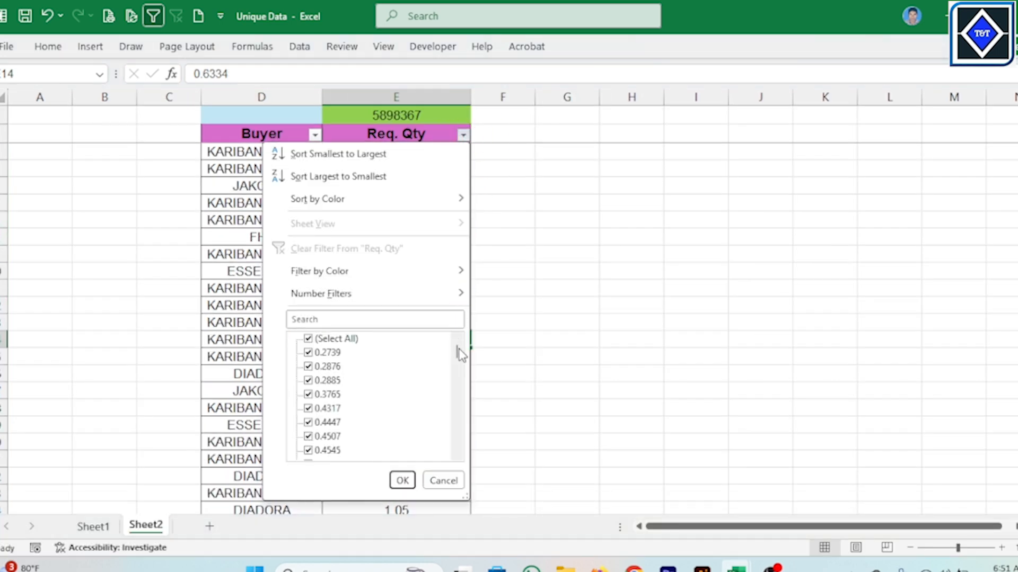
{"action": "mouse_move", "coordinate": [458, 351]}
{"action": "left_mouse_down"}
{"action": "mouse_move", "coordinate": [459, 391]}
{"action": "mouse_move", "coordinate": [459, 346]}
{"action": "left_mouse_up"}
{"action": "left_click", "coordinate": [316, 340]}
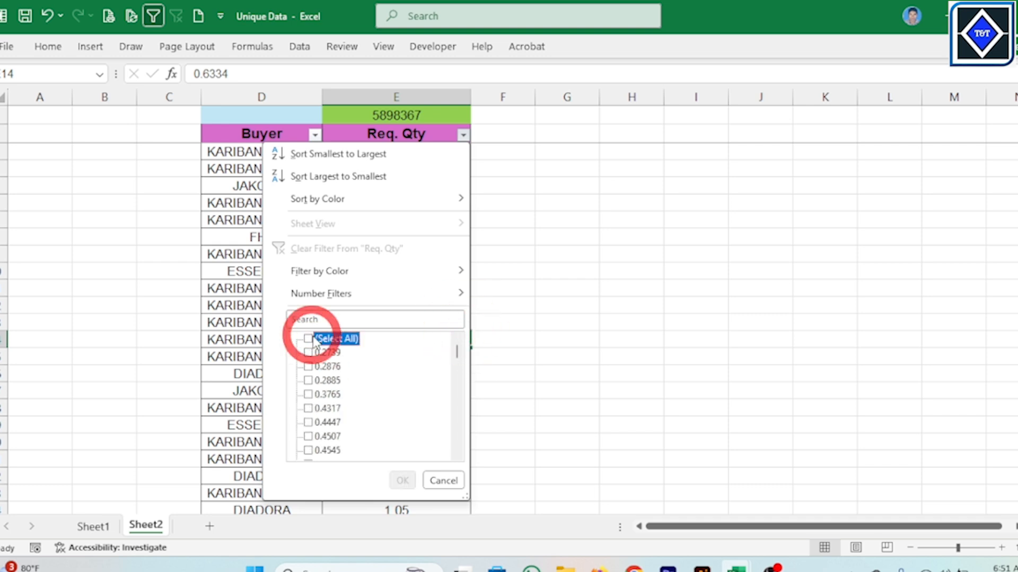
{"action": "left_click", "coordinate": [312, 352]}
{"action": "left_click", "coordinate": [313, 366]}
{"action": "left_click", "coordinate": [314, 380]}
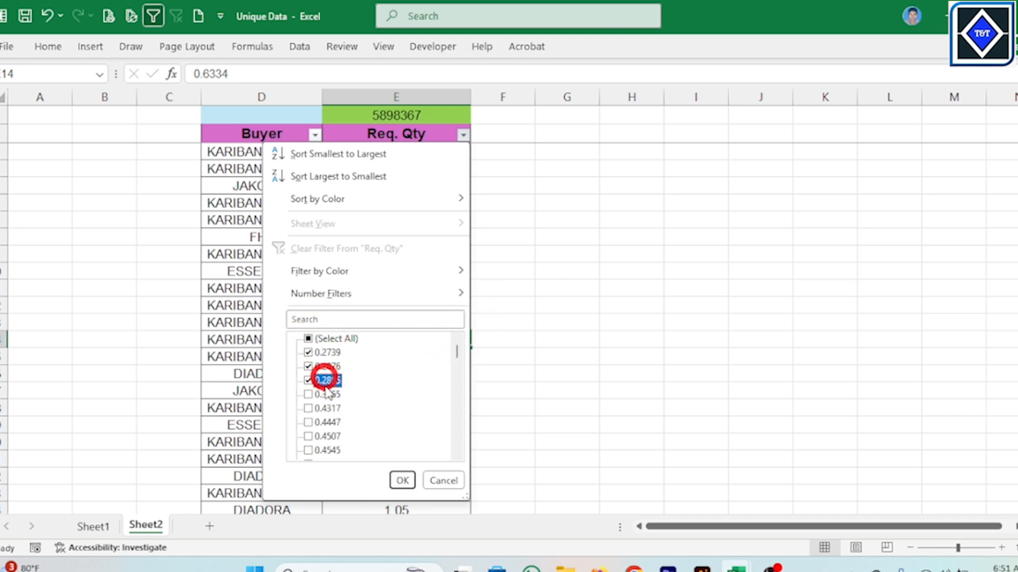
{"action": "left_click", "coordinate": [318, 395]}
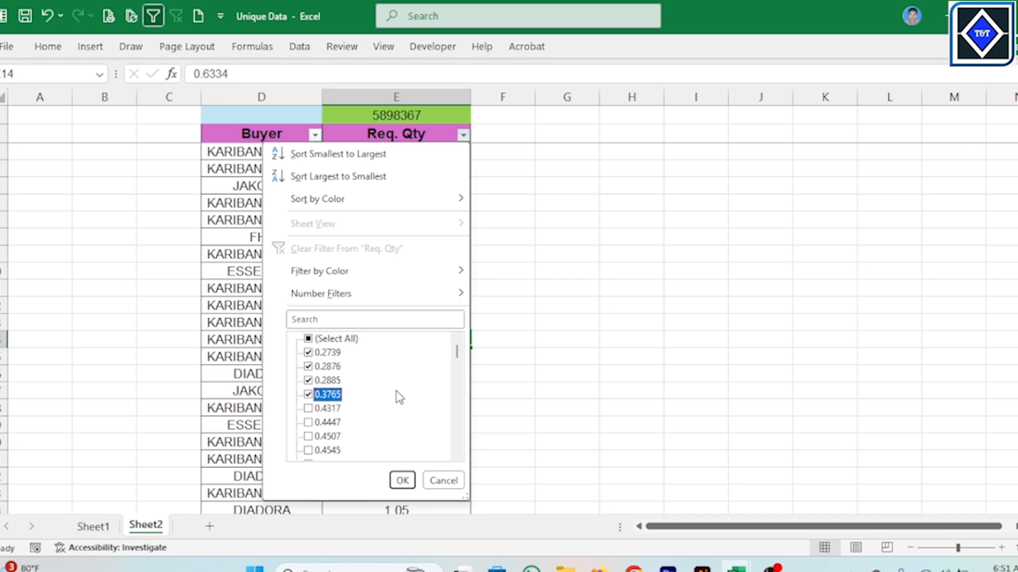
Step: Include every consecutive value from 0.4317 through 4.7793 in the Req. Qty filter's value list, filling in any skipped ones
{"action": "key", "text": "Down"}
{"action": "key", "text": "space"}
{"action": "key", "text": "Down"}
{"action": "key", "text": "space"}
{"action": "key", "text": "Down"}
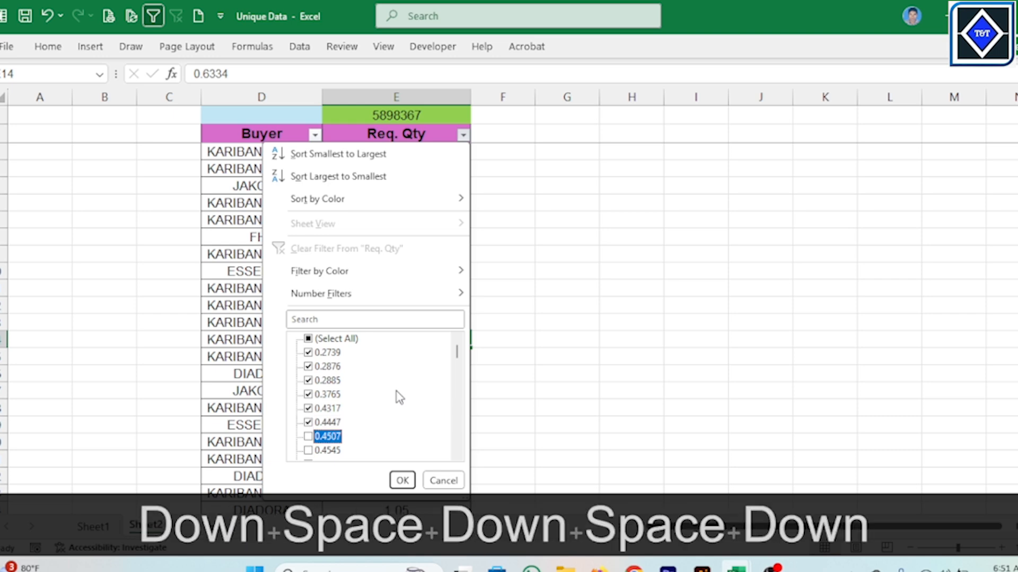
{"action": "key", "text": "space"}
{"action": "key", "text": "Down"}
{"action": "key", "text": "space"}
{"action": "key", "text": "Down"}
{"action": "key", "text": "space"}
{"action": "key", "text": "Down"}
{"action": "key", "text": "space"}
{"action": "key", "text": "Down"}
{"action": "key", "text": "space"}
{"action": "key", "text": "Down"}
{"action": "key", "text": "space"}
{"action": "key", "text": "Down"}
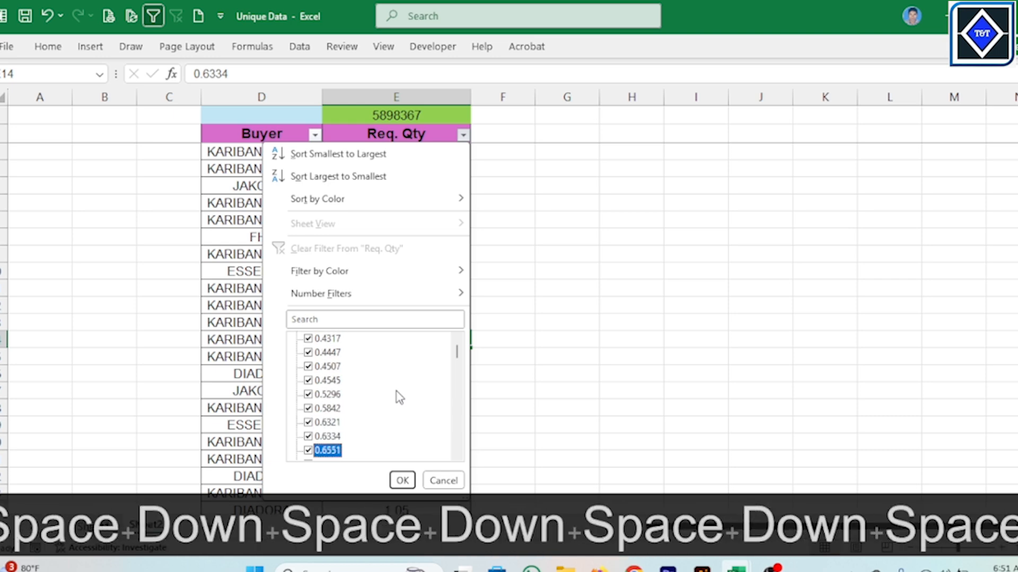
{"action": "key", "text": "space"}
{"action": "key", "text": "Down"}
{"action": "key", "text": "space"}
{"action": "key", "text": "Down"}
{"action": "key", "text": "space"}
{"action": "key", "text": "Down"}
{"action": "key", "text": "space"}
{"action": "key", "text": "Down"}
{"action": "key", "text": "space"}
{"action": "key", "text": "Down"}
{"action": "key", "text": "space"}
{"action": "key", "text": "Down"}
{"action": "key", "text": "space"}
{"action": "key", "text": "Down"}
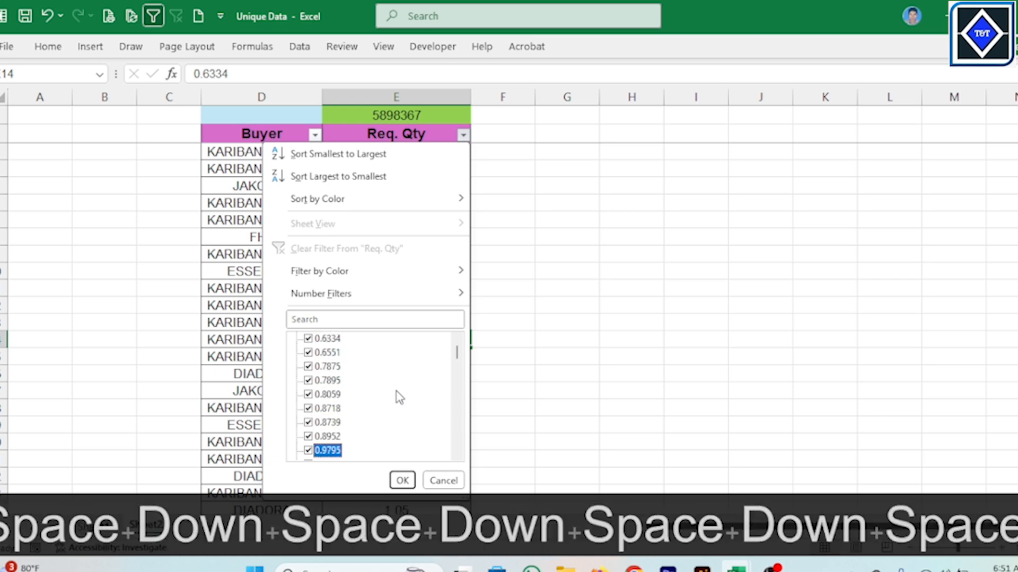
{"action": "key", "text": "space"}
{"action": "key", "text": "Down"}
{"action": "key", "text": "space"}
{"action": "key", "text": "Down"}
{"action": "key", "text": "space"}
{"action": "key", "text": "Down"}
{"action": "key", "text": "space"}
{"action": "key", "text": "Down"}
{"action": "key", "text": "space"}
{"action": "key", "text": "Down"}
{"action": "key", "text": "space"}
{"action": "key", "text": "Down"}
{"action": "key", "text": "space"}
{"action": "key", "text": "Down"}
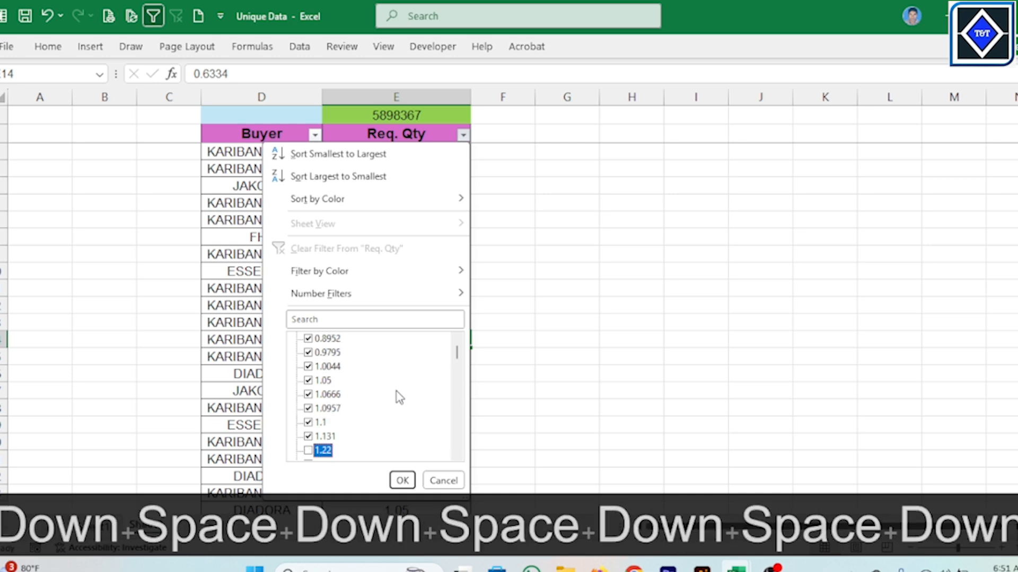
{"action": "key", "text": "space"}
{"action": "key", "text": "Down"}
{"action": "key", "text": "space"}
{"action": "key", "text": "Down"}
{"action": "key", "text": "space"}
{"action": "key", "text": "Down"}
{"action": "key", "text": "space"}
{"action": "key", "text": "Down"}
{"action": "key", "text": "space"}
{"action": "key", "text": "Down"}
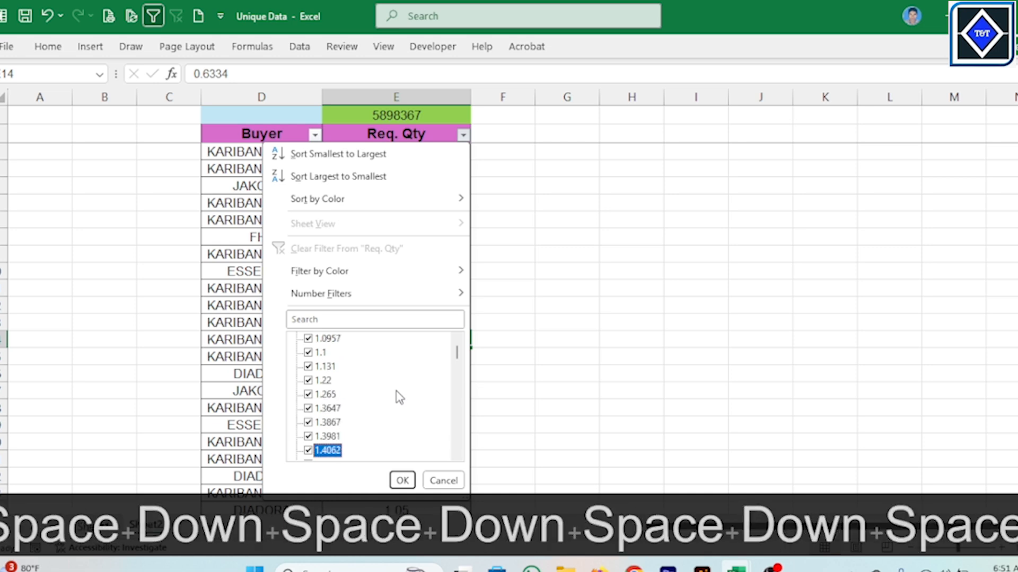
{"action": "key", "text": "space"}
{"action": "key", "text": "Down"}
{"action": "key", "text": "space"}
{"action": "key", "text": "Down"}
{"action": "key", "text": "space"}
{"action": "key", "text": "Down"}
{"action": "key", "text": "space"}
{"action": "key", "text": "Down"}
{"action": "key", "text": "space"}
{"action": "key", "text": "Down"}
{"action": "key", "text": "space"}
{"action": "key", "text": "Down"}
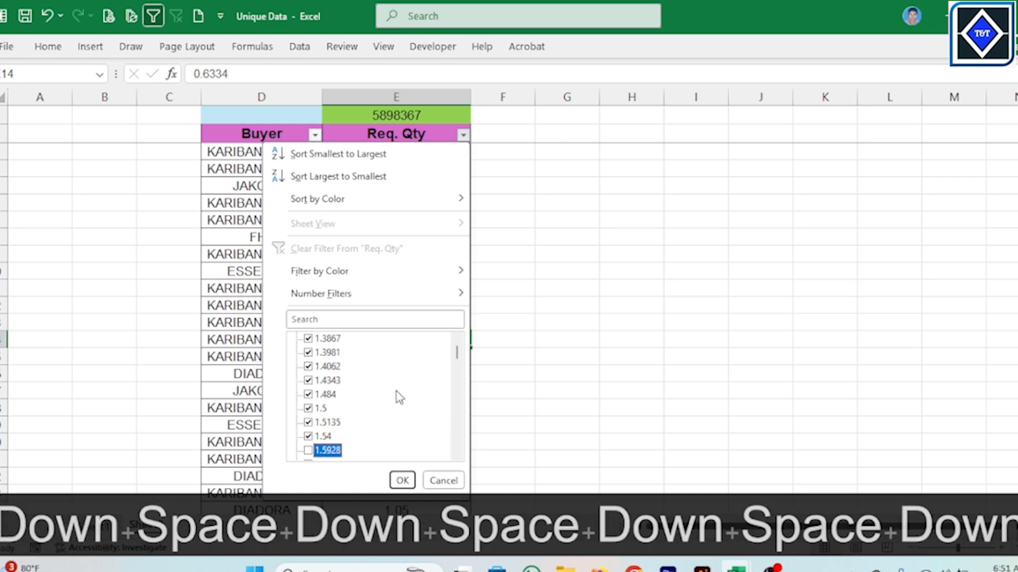
{"action": "key", "text": "space"}
{"action": "key", "text": "Down"}
{"action": "key", "text": "space"}
{"action": "key", "text": "Down"}
{"action": "key", "text": "space"}
{"action": "key", "text": "Down"}
{"action": "key", "text": "space"}
{"action": "key", "text": "Down"}
{"action": "key", "text": "space"}
{"action": "key", "text": "Down"}
{"action": "key", "text": "space"}
{"action": "key", "text": "Down"}
{"action": "key", "text": "space"}
{"action": "key", "text": "Down"}
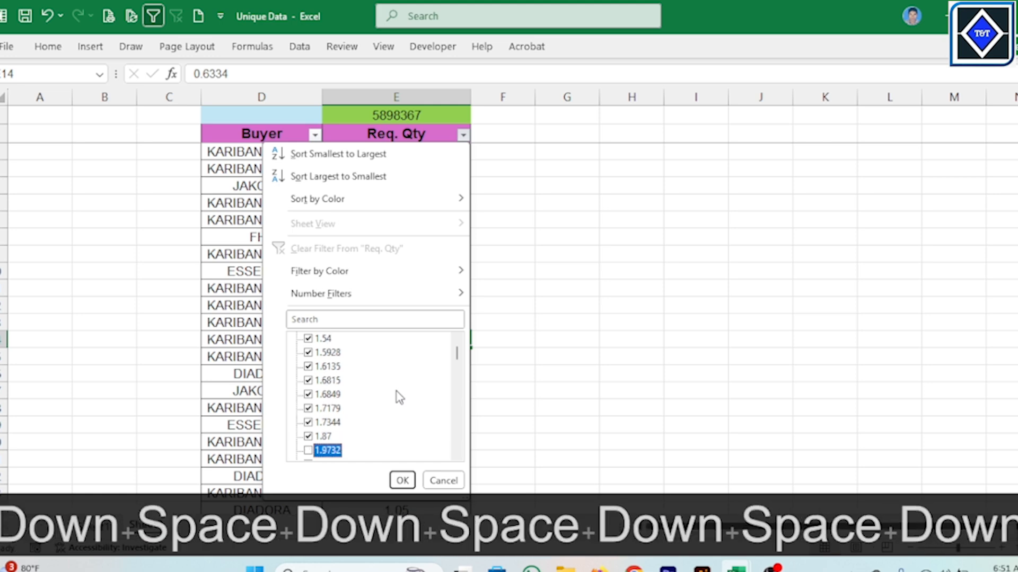
{"action": "key", "text": "space"}
{"action": "key", "text": "Down"}
{"action": "key", "text": "space"}
{"action": "key", "text": "Down"}
{"action": "key", "text": "space"}
{"action": "key", "text": "Down"}
{"action": "key", "text": "space"}
{"action": "key", "text": "Down"}
{"action": "key", "text": "Down"}
{"action": "key", "text": "Down"}
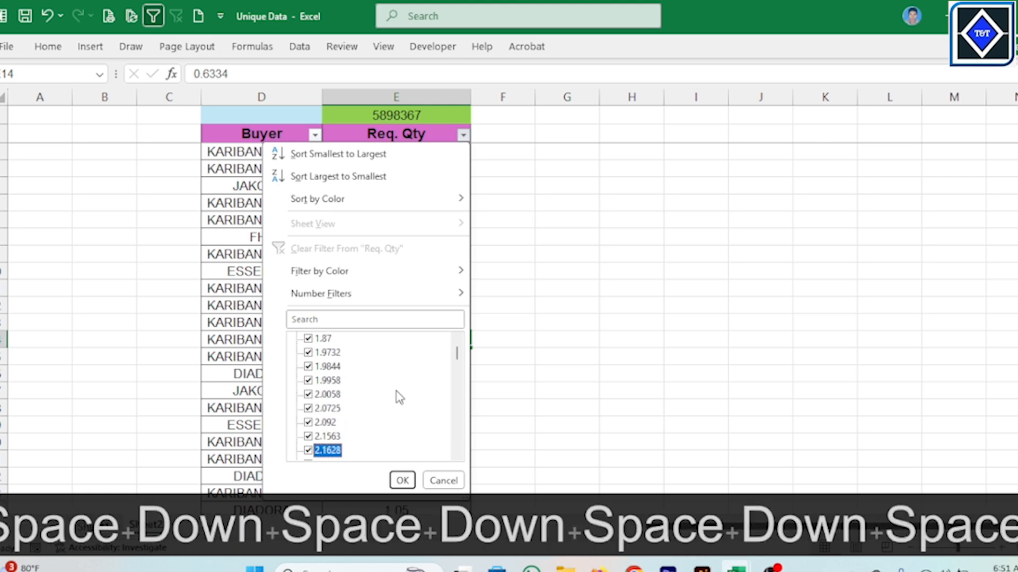
{"action": "key", "text": "Down"}
{"action": "key", "text": "Down"}
{"action": "key", "text": "Down"}
{"action": "key", "text": "space"}
{"action": "key", "text": "Down"}
{"action": "key", "text": "Down"}
{"action": "key", "text": "Down"}
{"action": "key", "text": "space"}
{"action": "key", "text": "Up"}
{"action": "key", "text": "Up"}
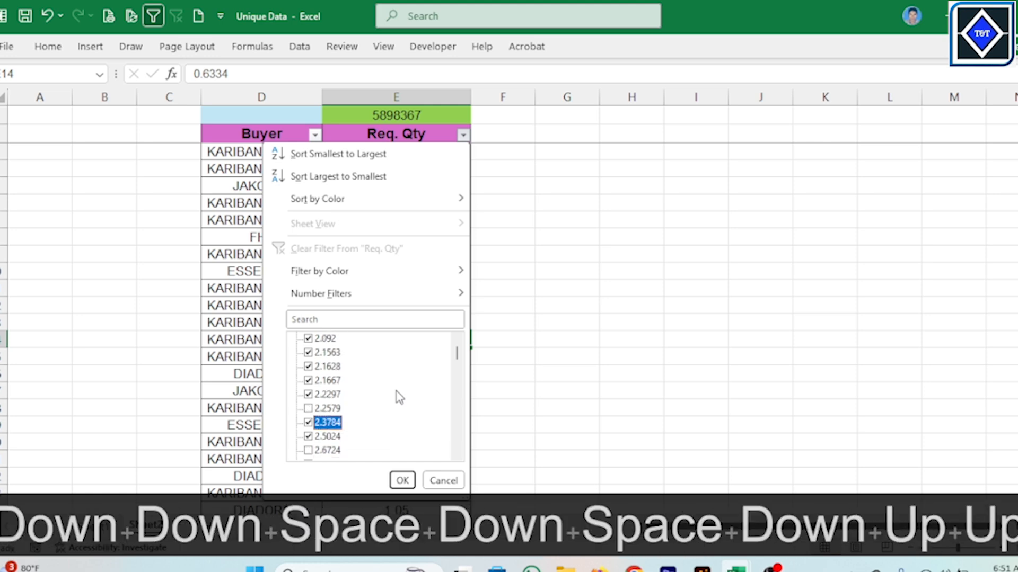
{"action": "key", "text": "Up"}
{"action": "key", "text": "space"}
{"action": "key", "text": "Down"}
{"action": "key", "text": "Down"}
{"action": "key", "text": "Down"}
{"action": "key", "text": "space"}
{"action": "key", "text": "Down"}
{"action": "key", "text": "space"}
{"action": "key", "text": "Down"}
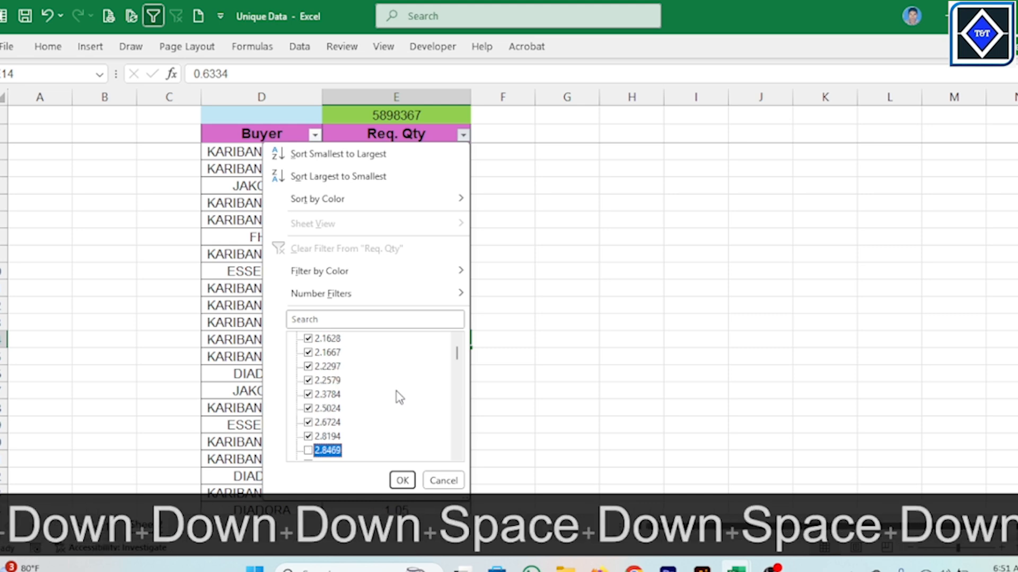
{"action": "key", "text": "space"}
{"action": "key", "text": "Down"}
{"action": "key", "text": "space"}
{"action": "key", "text": "Down"}
{"action": "key", "text": "space"}
{"action": "key", "text": "Down"}
{"action": "key", "text": "space"}
{"action": "key", "text": "Down"}
{"action": "key", "text": "space"}
{"action": "key", "text": "Down"}
{"action": "key", "text": "space"}
{"action": "key", "text": "Down"}
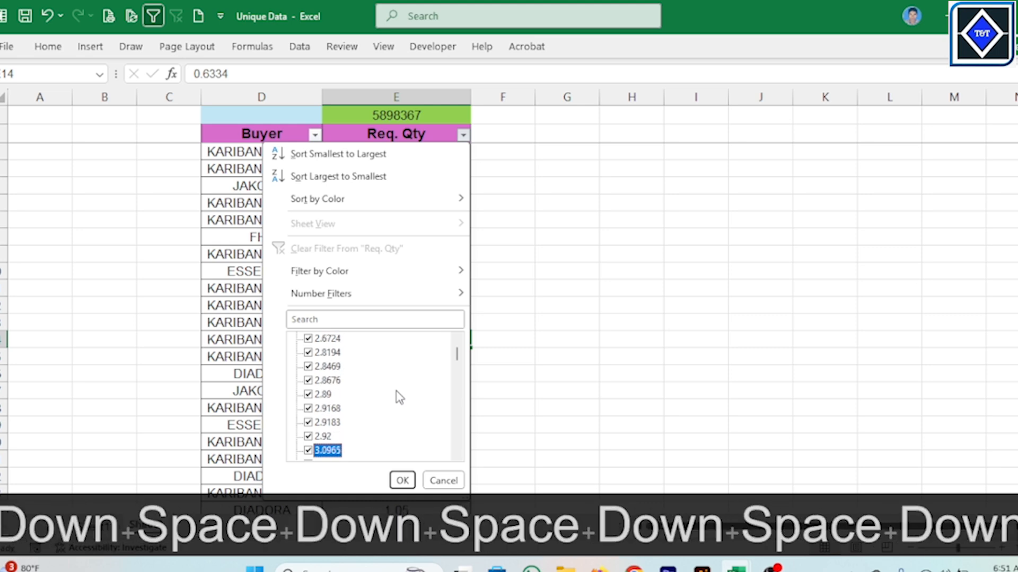
{"action": "key", "text": "space"}
{"action": "key", "text": "Down"}
{"action": "key", "text": "space"}
{"action": "key", "text": "Down"}
{"action": "key", "text": "space"}
{"action": "key", "text": "Down"}
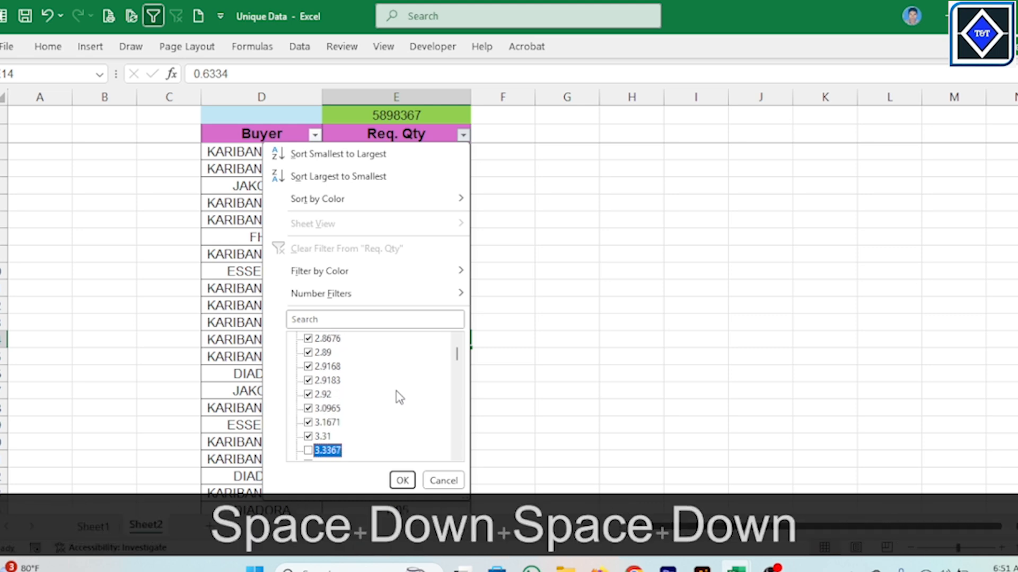
{"action": "key", "text": "space"}
{"action": "key", "text": "Down"}
{"action": "key", "text": "space"}
{"action": "key", "text": "Down"}
{"action": "key", "text": "space"}
{"action": "key", "text": "Down"}
{"action": "key", "text": "space"}
{"action": "key", "text": "Down"}
{"action": "key", "text": "space"}
{"action": "key", "text": "Down"}
{"action": "key", "text": "space"}
{"action": "key", "text": "Down"}
{"action": "key", "text": "Down"}
{"action": "key", "text": "space"}
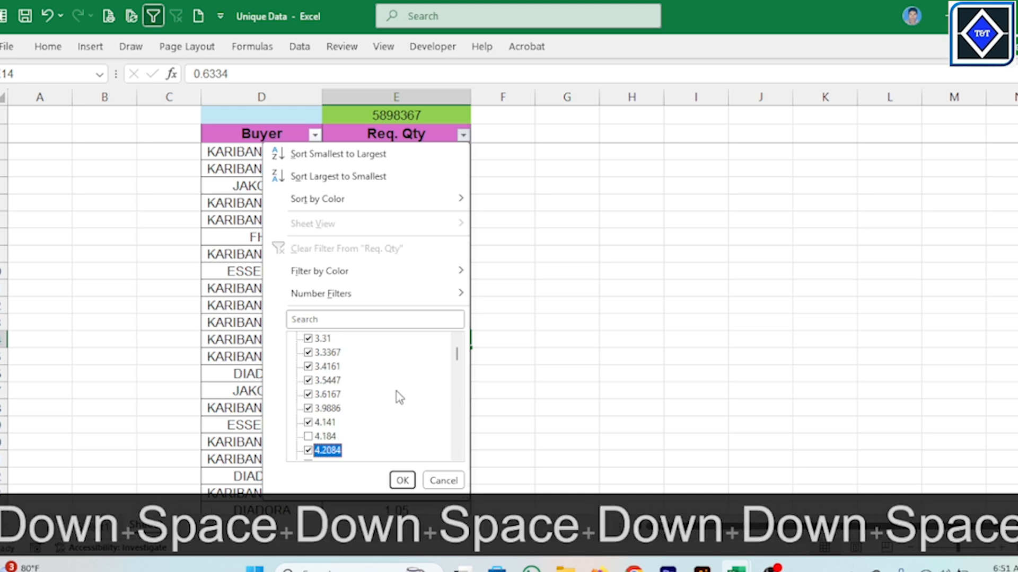
{"action": "key", "text": "Down"}
{"action": "key", "text": "Up"}
{"action": "key", "text": "Up"}
{"action": "key", "text": "space"}
{"action": "key", "text": "Down"}
{"action": "key", "text": "Down"}
{"action": "key", "text": "space"}
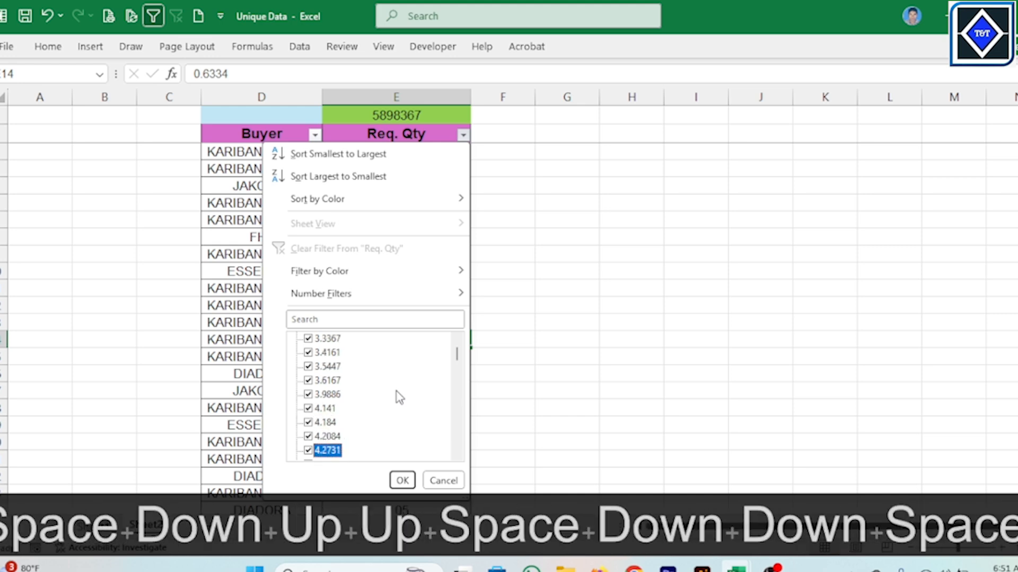
{"action": "key", "text": "Down"}
{"action": "key", "text": "space"}
{"action": "key", "text": "Down"}
{"action": "key", "text": "Down"}
{"action": "key", "text": "space"}
{"action": "key", "text": "Down"}
{"action": "key", "text": "Up"}
{"action": "key", "text": "Up"}
{"action": "key", "text": "space"}
{"action": "key", "text": "Down"}
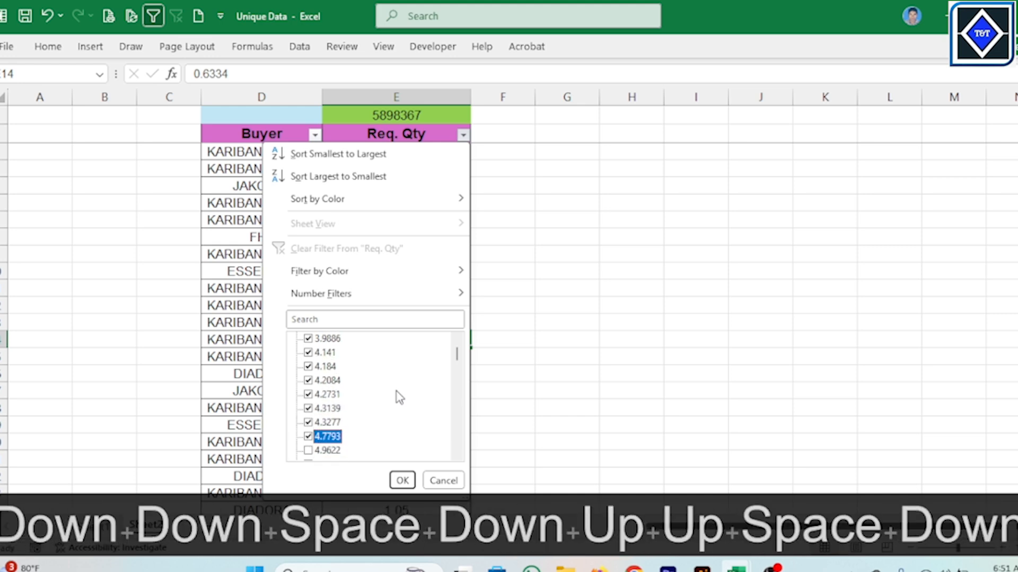
Step: Include the consecutive values 4.9622, 5, 5.0279 and 5.032 in the Req. Qty filter's value list
{"action": "key", "text": "Down"}
{"action": "key", "text": "space"}
{"action": "key", "text": "Down"}
{"action": "key", "text": "space"}
{"action": "key", "text": "Down"}
{"action": "key", "text": "space"}
{"action": "key", "text": "Down"}
{"action": "key", "text": "space"}
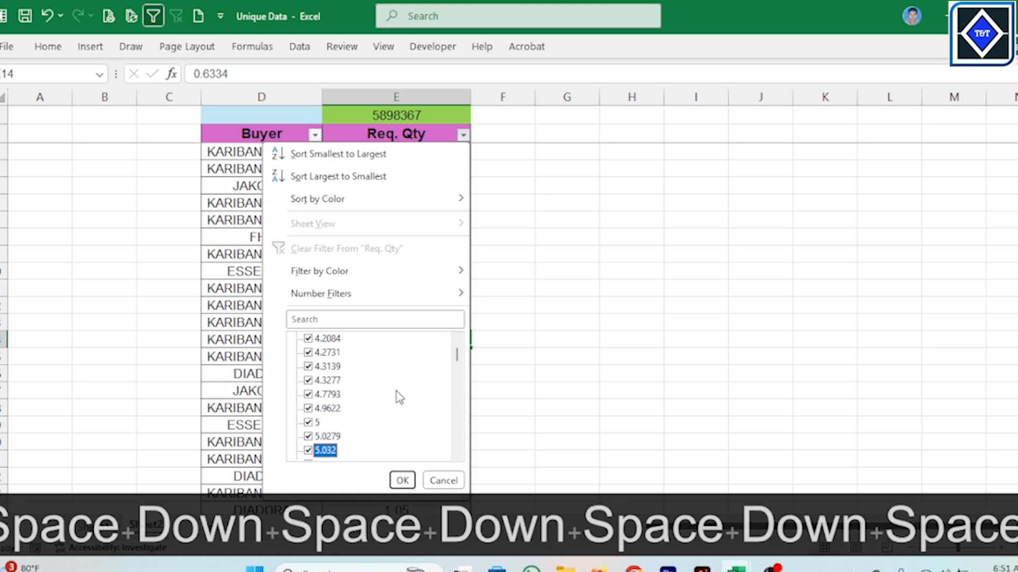
Step: Exclude 5, 5.0279 and 5.032 from the Req. Qty selection and apply the filter
{"action": "key", "text": "Up"}
{"action": "key", "text": "Up"}
{"action": "key", "text": "space"}
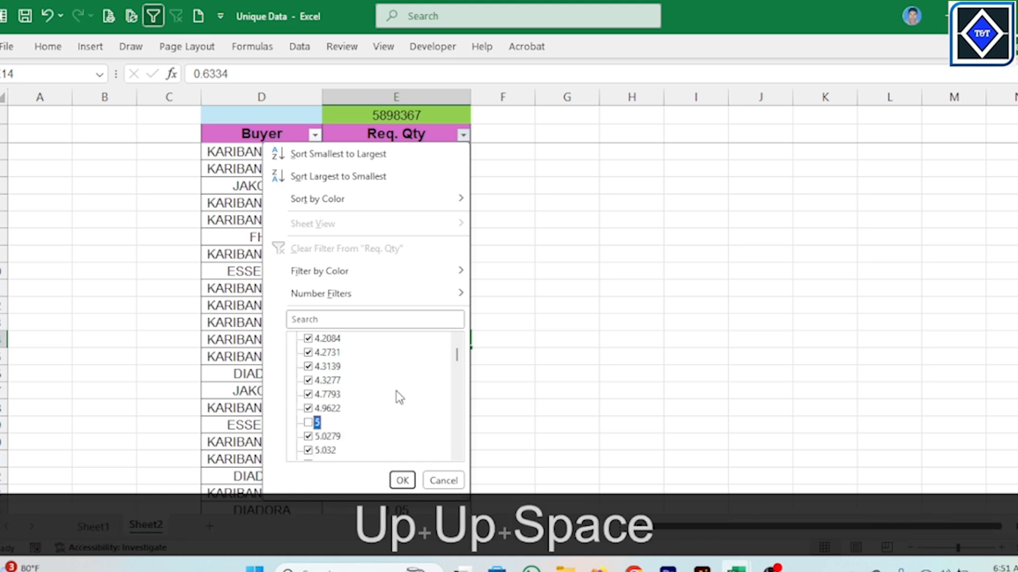
{"action": "key", "text": "Down"}
{"action": "key", "text": "space"}
{"action": "key", "text": "Down"}
{"action": "key", "text": "space"}
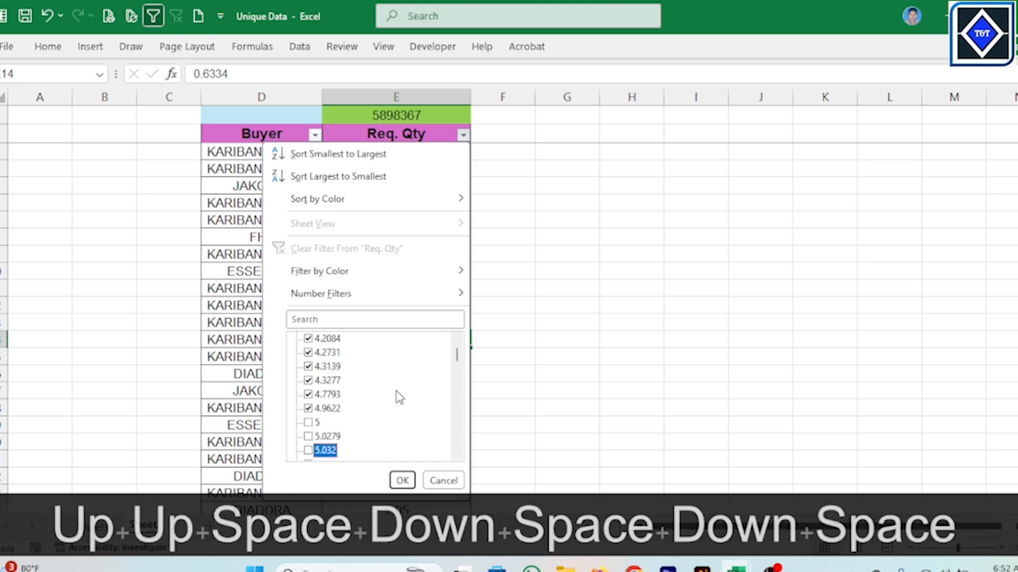
{"action": "mouse_move", "coordinate": [455, 357]}
{"action": "left_mouse_down"}
{"action": "mouse_move", "coordinate": [458, 455]}
{"action": "mouse_move", "coordinate": [465, 350]}
{"action": "left_mouse_up"}
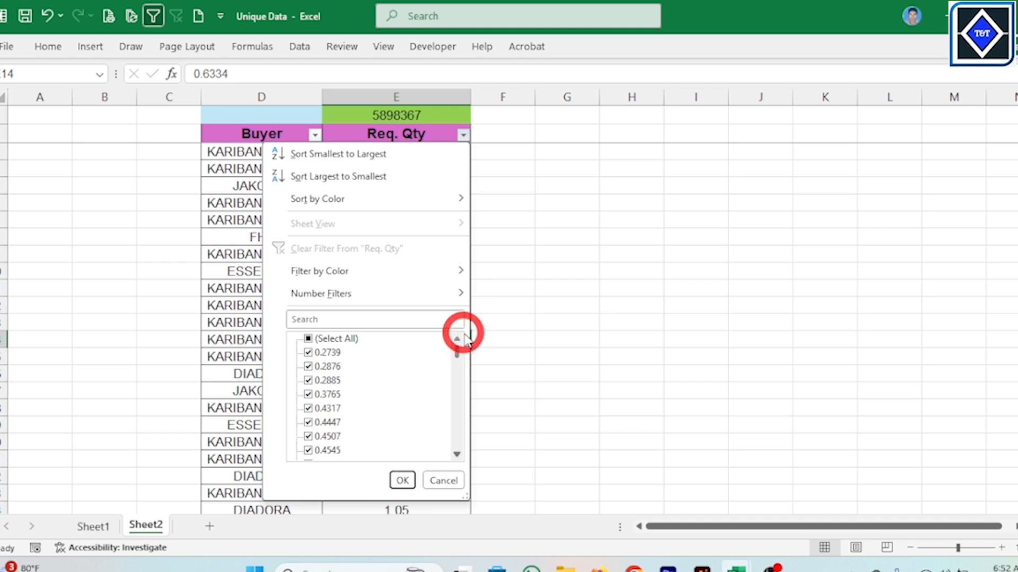
{"action": "left_click", "coordinate": [402, 480]}
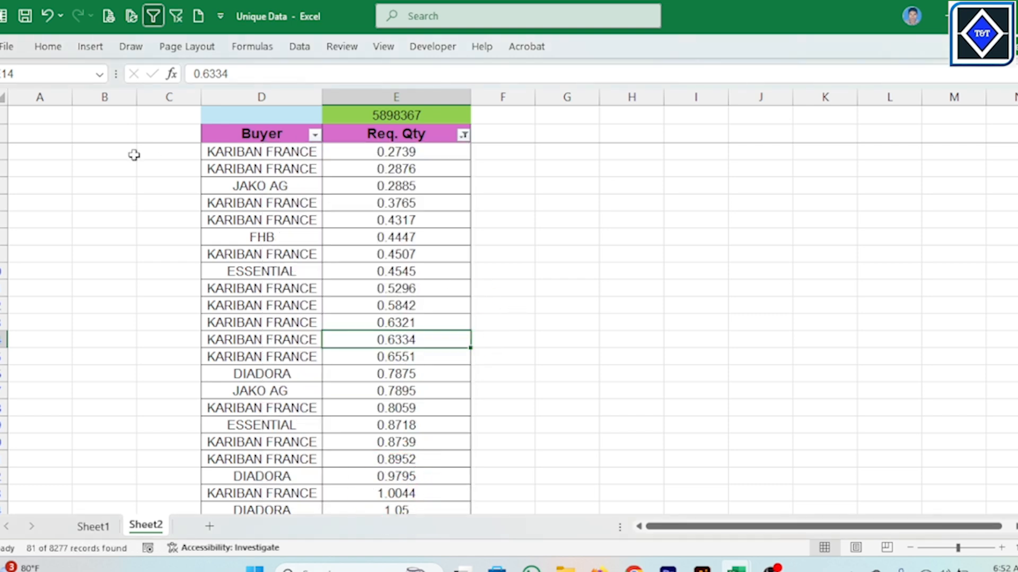
{"action": "left_click", "coordinate": [4, 152]}
{"action": "key", "text": "ctrl+shift+Down"}
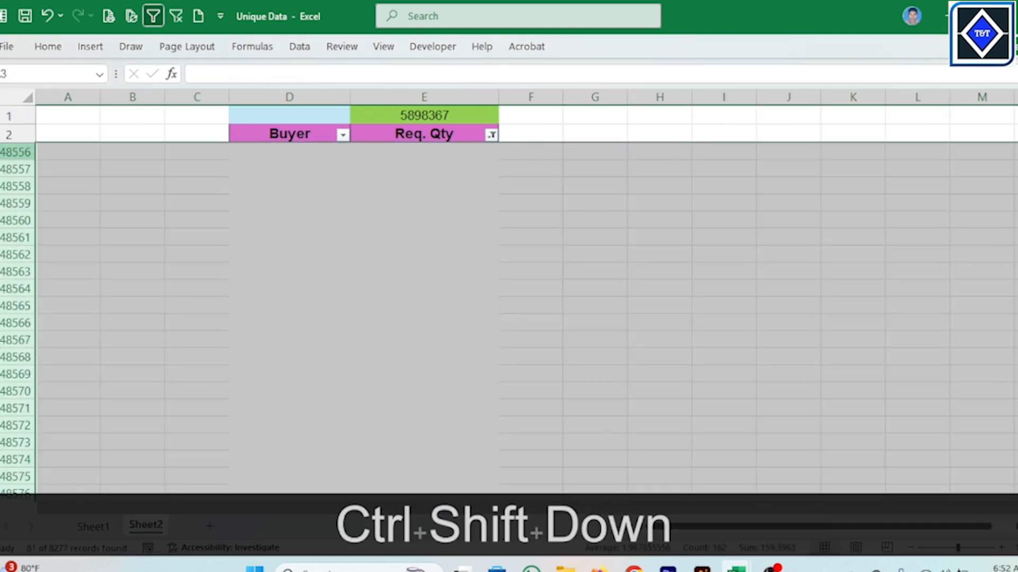
{"action": "key", "text": "ctrl+shift+Up"}
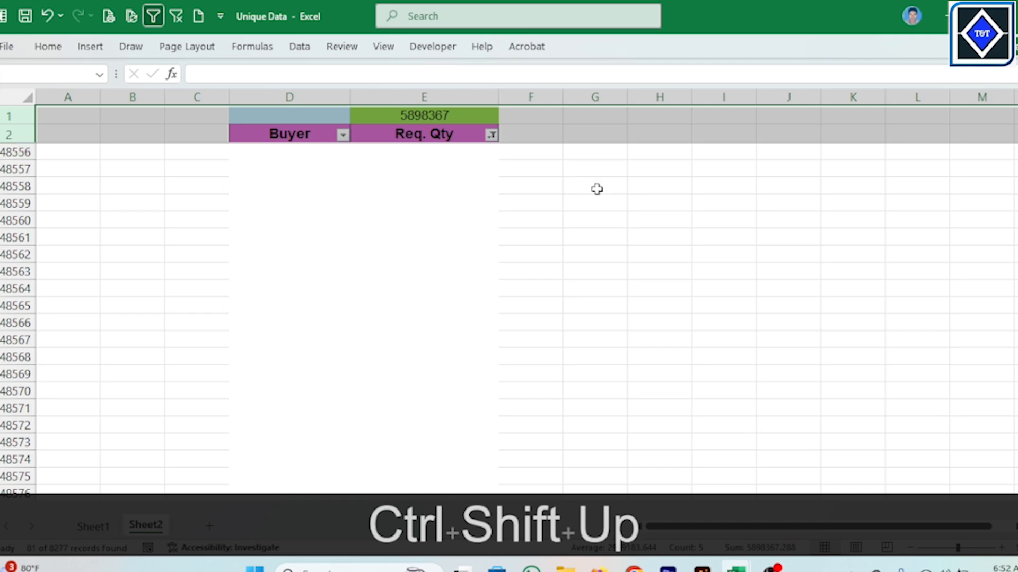
{"action": "left_click", "coordinate": [447, 211]}
{"action": "key", "text": "ctrl+shift+Up"}
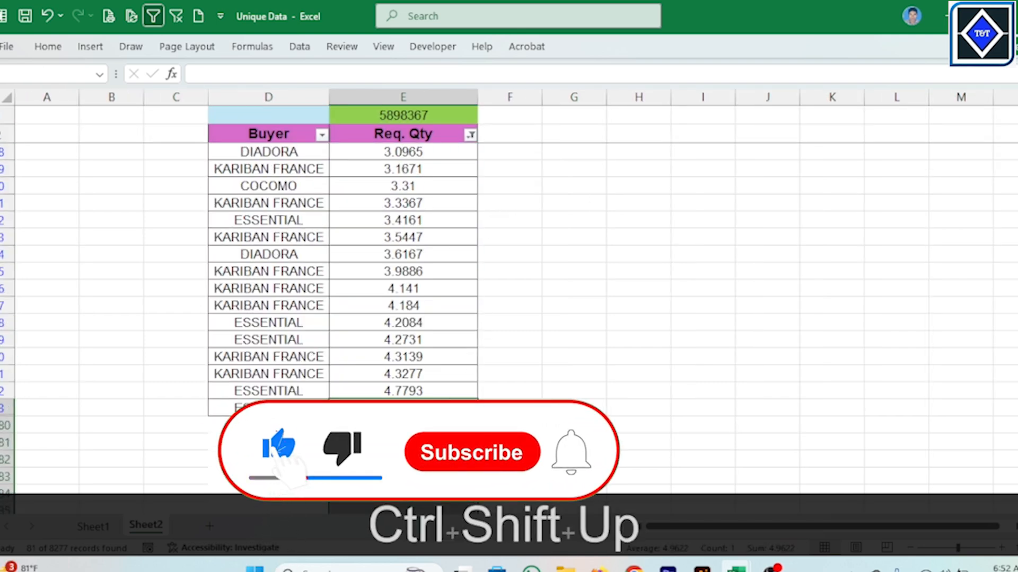
{"action": "left_click_drag", "start_coordinate": [456, 407], "coordinate": [284, 150]}
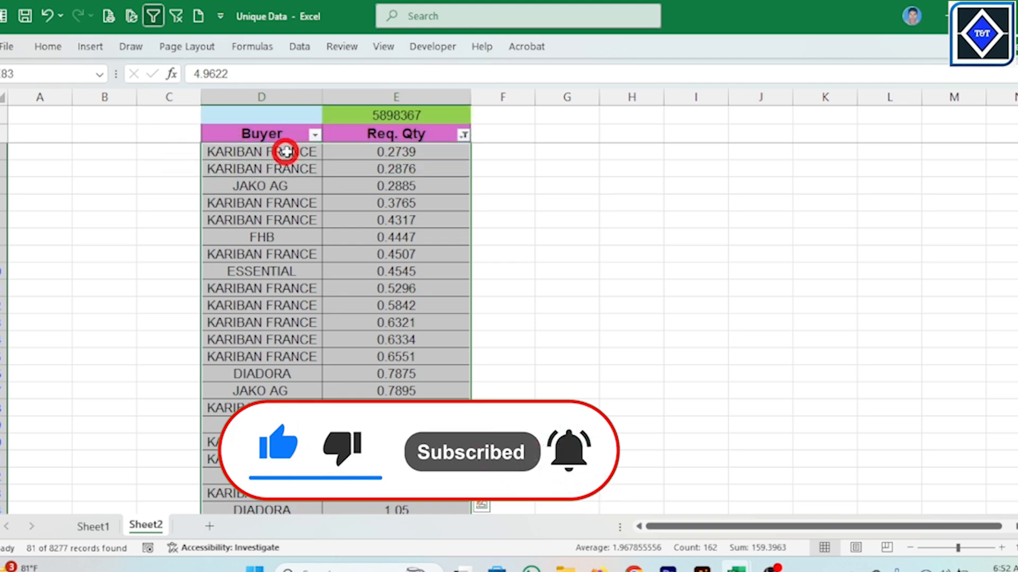
{"action": "key", "text": "ctrl+KP_Subtract"}
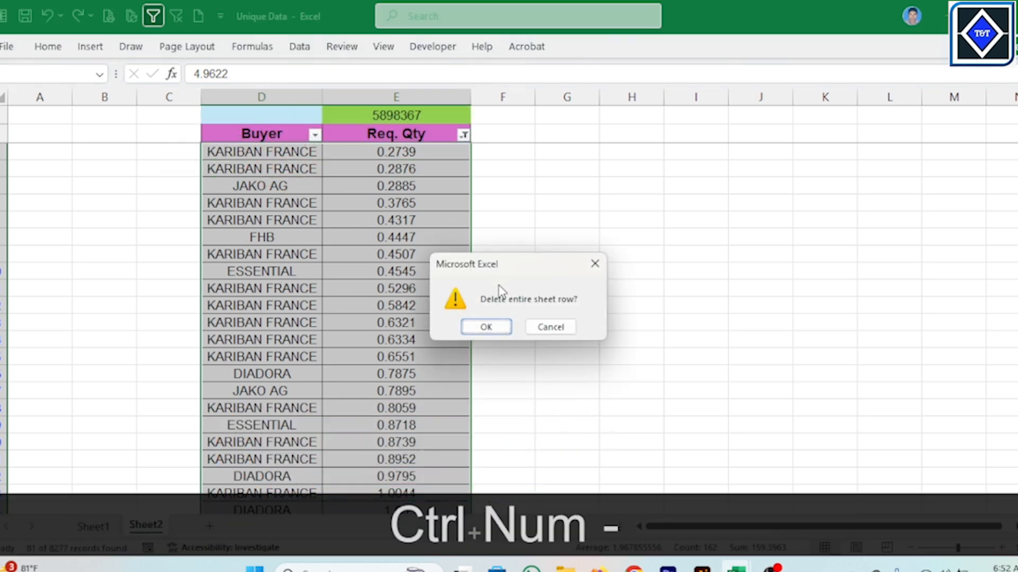
{"action": "left_click", "coordinate": [603, 269]}
{"action": "left_click", "coordinate": [334, 220]}
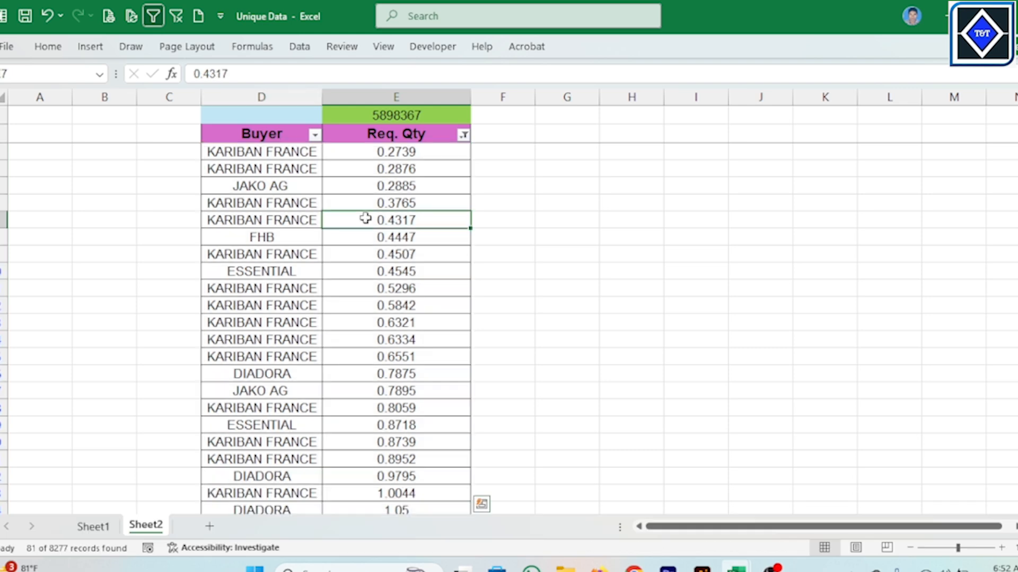
Step: Delete all filtered sheet rows with Req. Qty from 0.2739 through 4.9622, and clear the filter
{"action": "left_click_drag", "start_coordinate": [2, 155], "coordinate": [325, 494]}
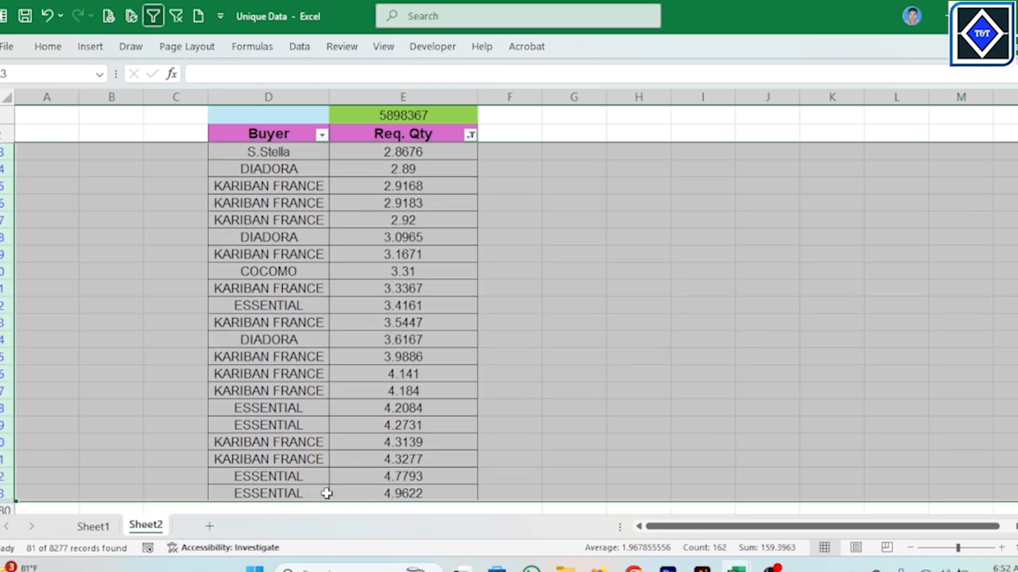
{"action": "key", "text": "ctrl+KP_Subtract"}
{"action": "left_click", "coordinate": [539, 404]}
{"action": "left_click", "coordinate": [402, 252]}
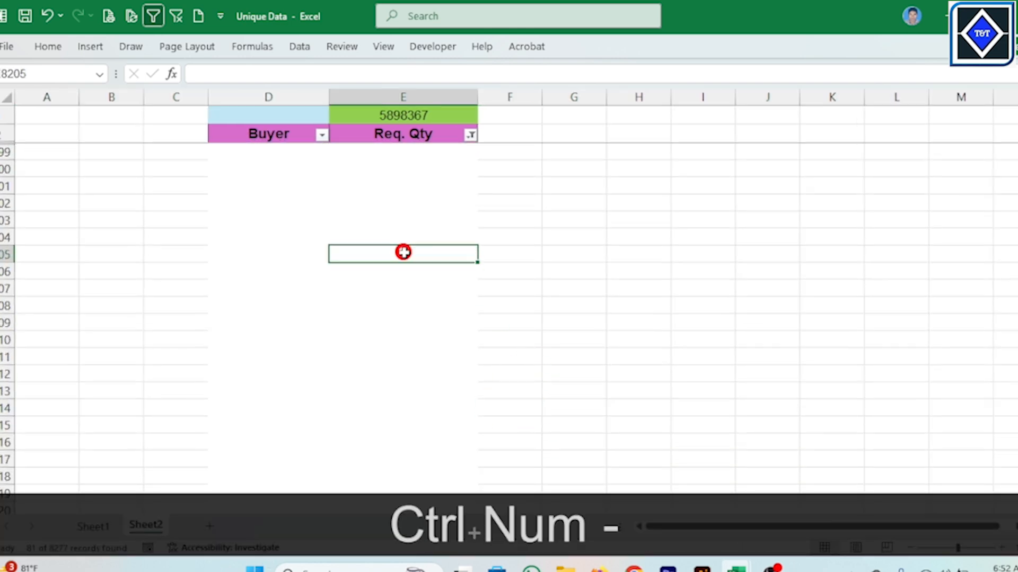
{"action": "left_click", "coordinate": [178, 17]}
{"action": "left_click", "coordinate": [404, 236]}
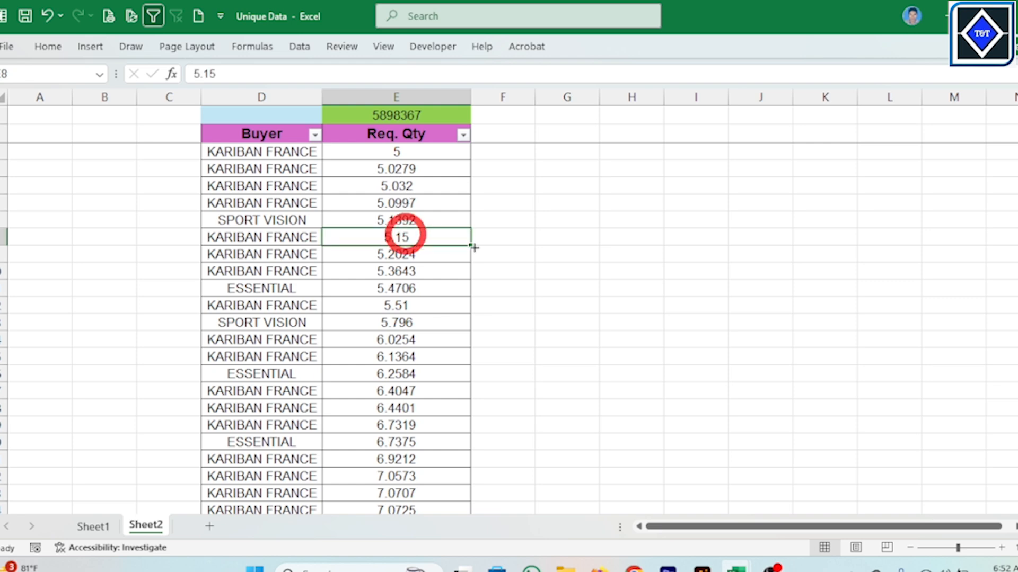
Step: Format column E from the total in E1 downward as Number with 0 decimal places and the 1000 separator
{"action": "left_click", "coordinate": [402, 121]}
{"action": "key", "text": "ctrl+shift+Down"}
{"action": "right_click", "coordinate": [422, 233]}
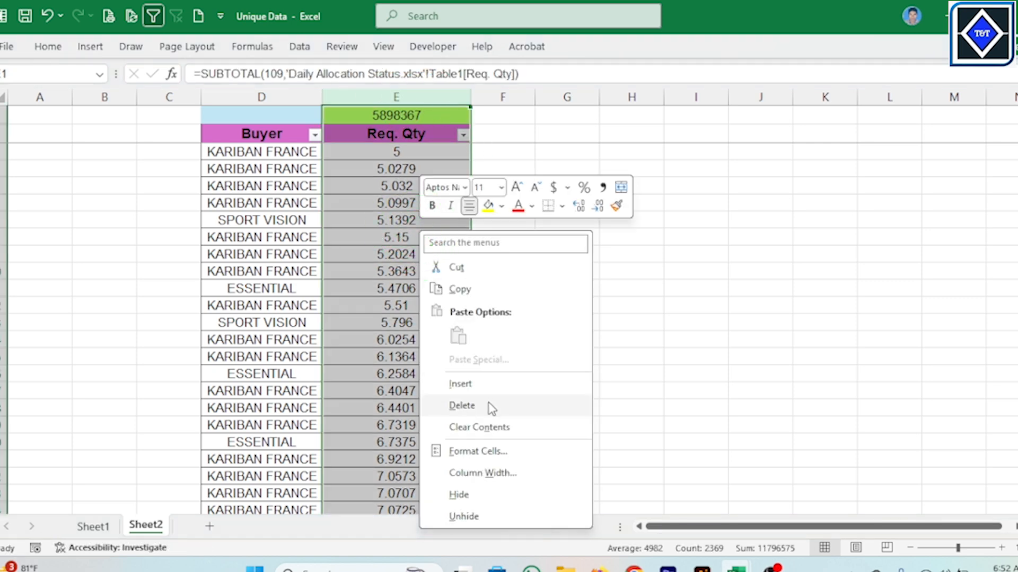
{"action": "left_click", "coordinate": [514, 459]}
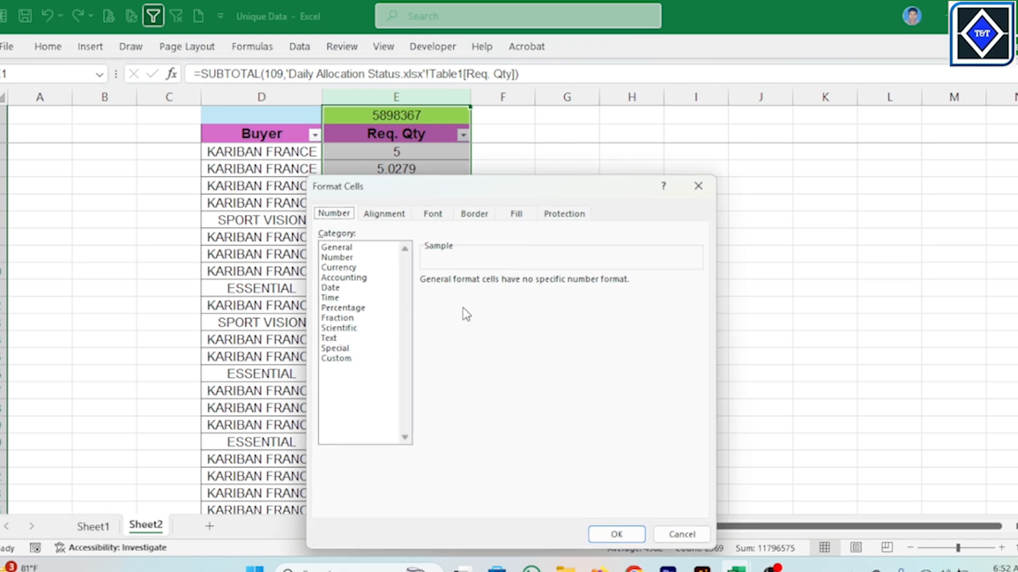
{"action": "left_click", "coordinate": [337, 257]}
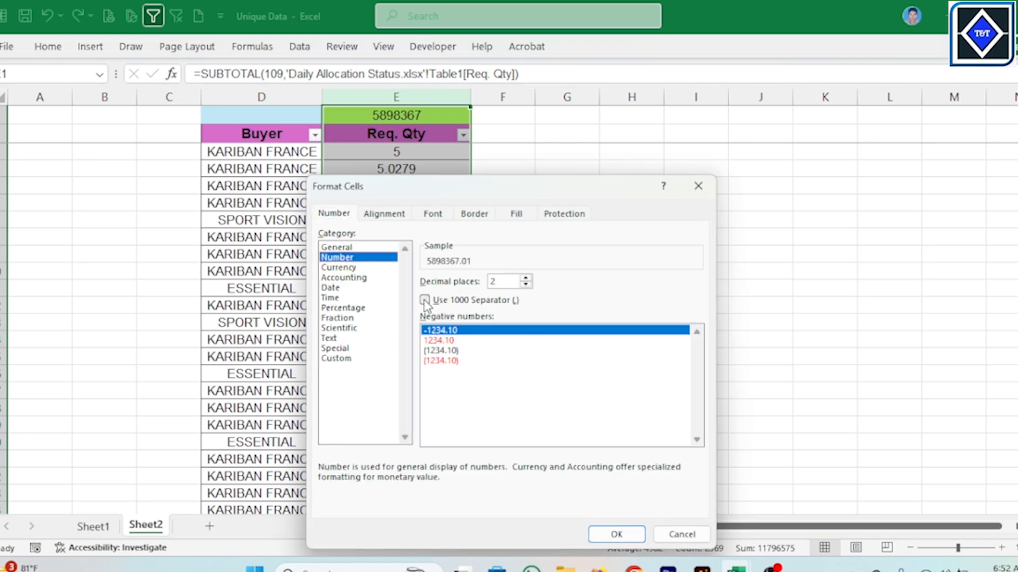
{"action": "left_click", "coordinate": [425, 300]}
{"action": "left_click", "coordinate": [525, 284]}
{"action": "left_click", "coordinate": [526, 284]}
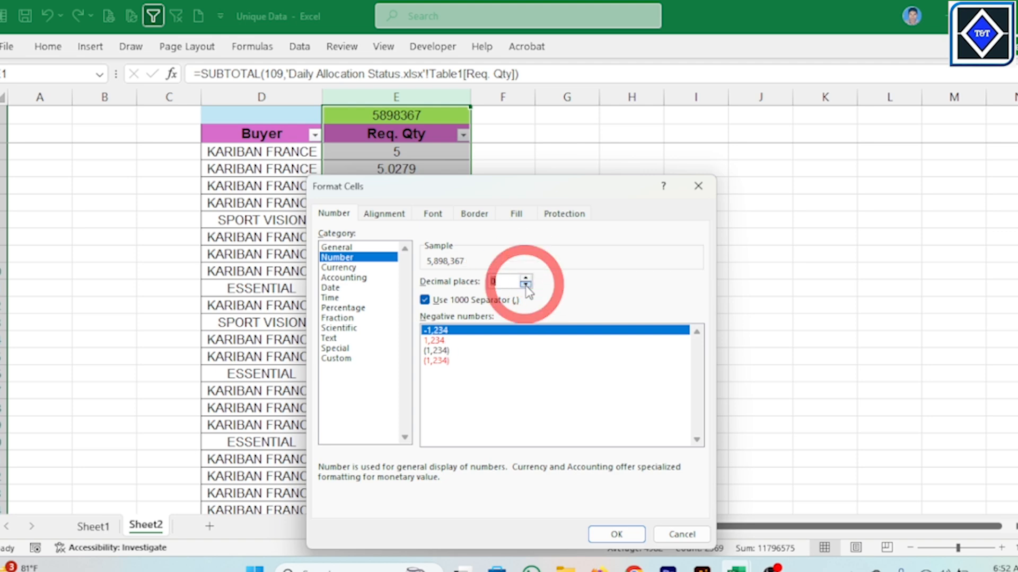
{"action": "left_click", "coordinate": [616, 534]}
{"action": "left_click", "coordinate": [452, 303]}
{"action": "left_click", "coordinate": [593, 270]}
{"action": "left_click", "coordinate": [423, 253]}
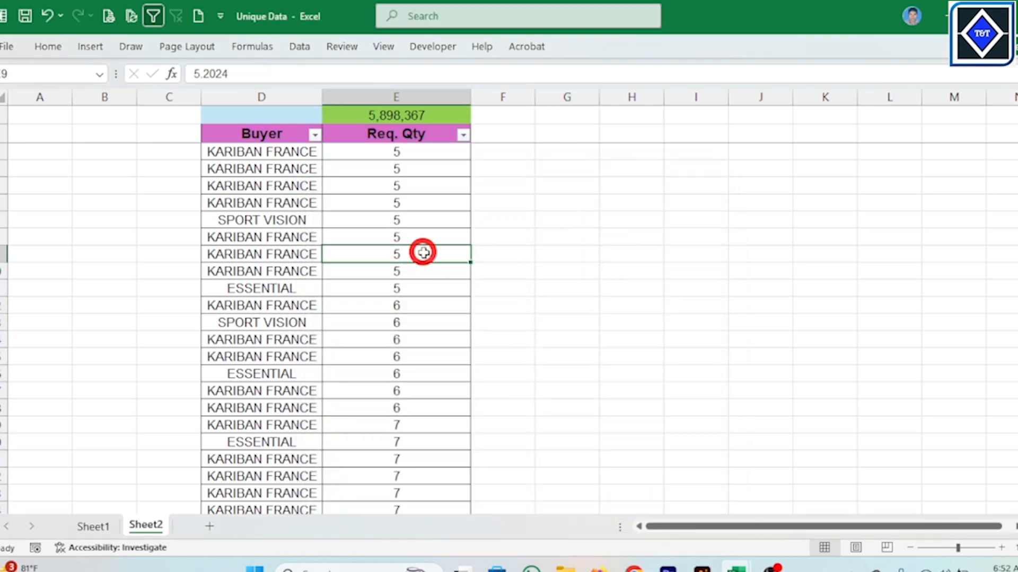
Step: Check the formatted quantities down column E, the Req. Qty filter's value list and the underlying values of individual cells
{"action": "scroll", "coordinate": [424, 276], "scroll_direction": "down", "scroll_amount": 15}
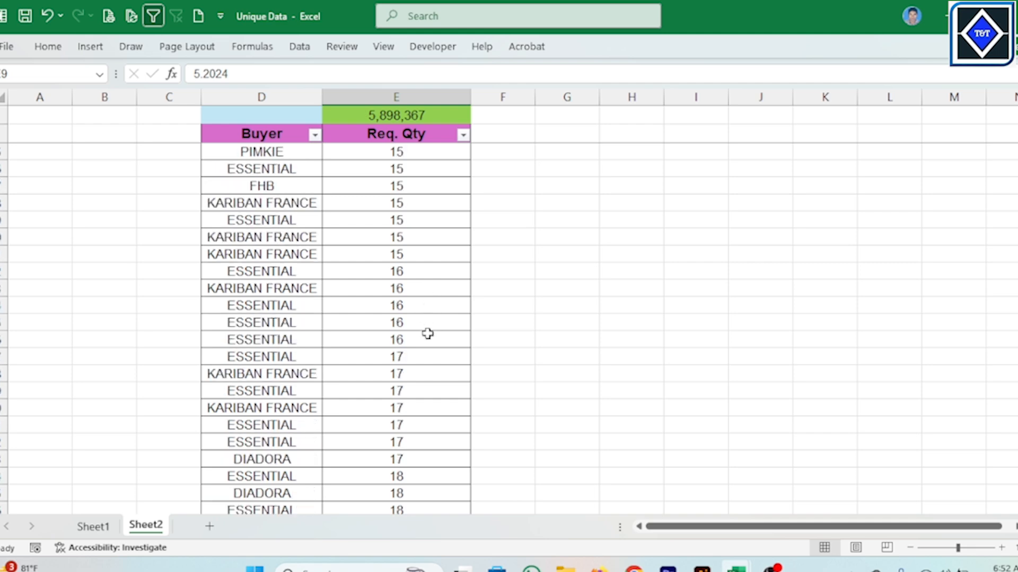
{"action": "scroll", "coordinate": [428, 318], "scroll_direction": "up", "scroll_amount": 1}
{"action": "scroll", "coordinate": [429, 296], "scroll_direction": "up", "scroll_amount": 14}
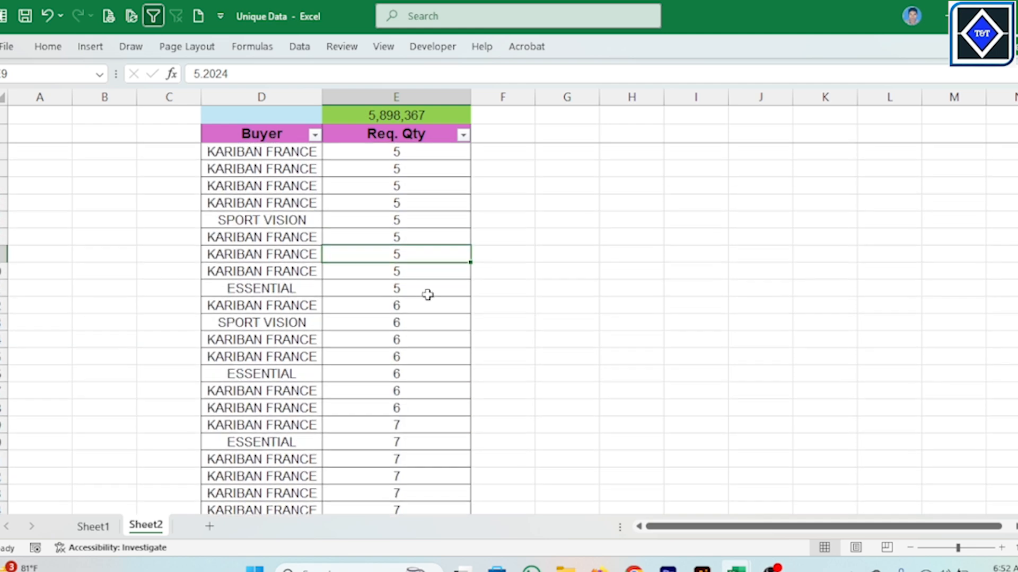
{"action": "left_click", "coordinate": [463, 134]}
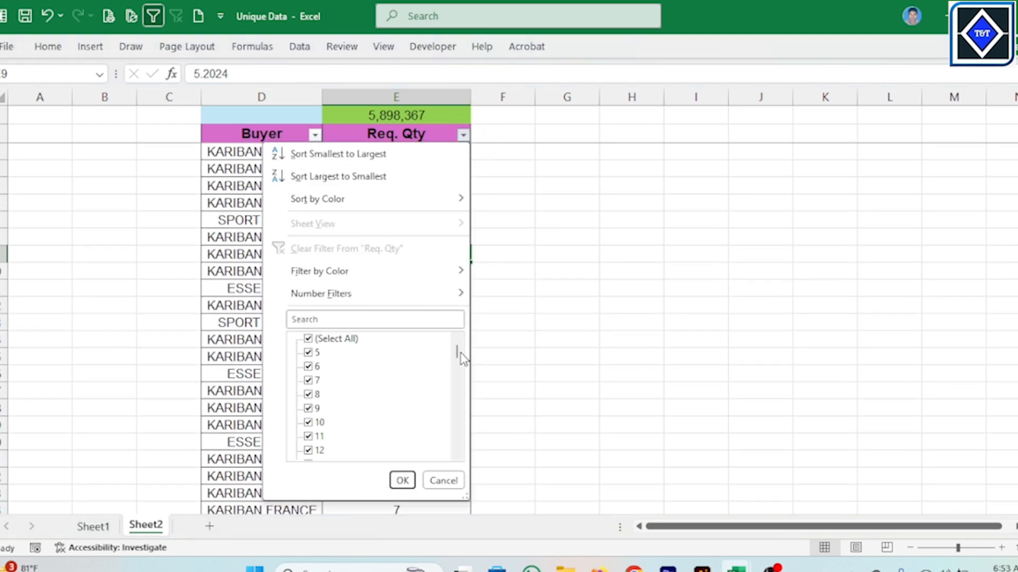
{"action": "left_click_drag", "start_coordinate": [460, 354], "coordinate": [459, 456]}
{"action": "left_click", "coordinate": [598, 369]}
{"action": "left_click", "coordinate": [486, 260]}
{"action": "left_click", "coordinate": [437, 266]}
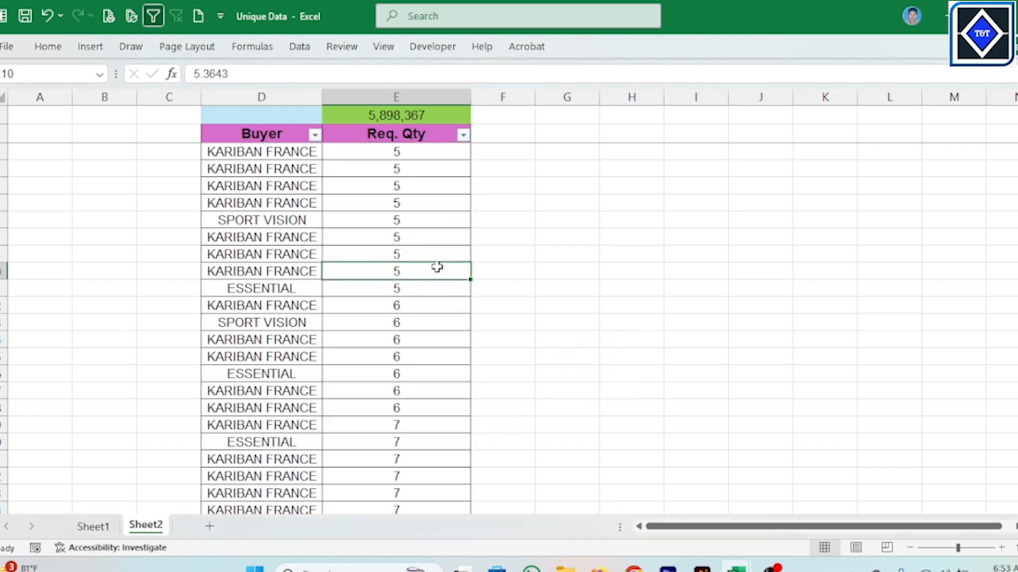
{"action": "left_click", "coordinate": [412, 207]}
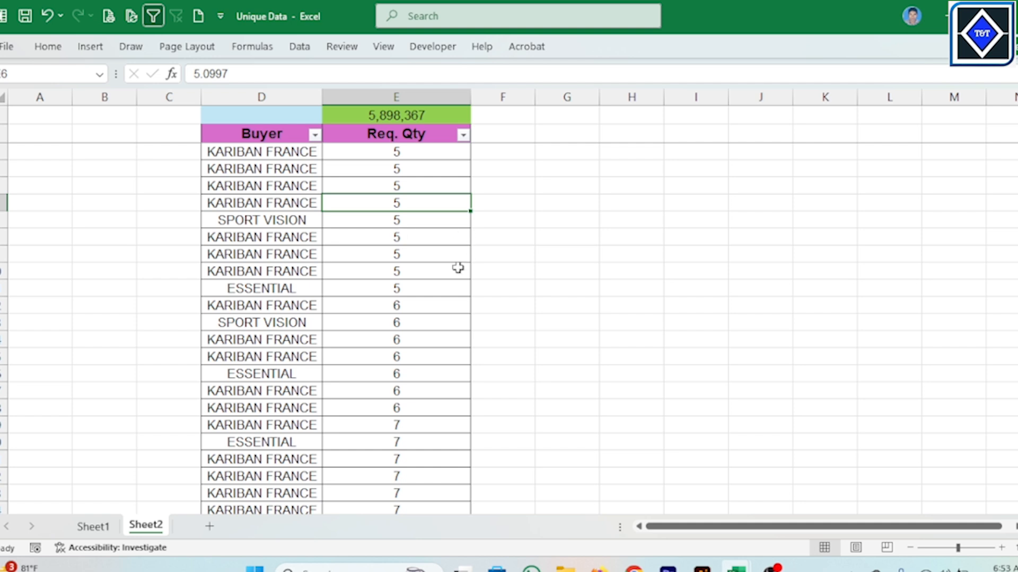
{"action": "left_click", "coordinate": [432, 258]}
{"action": "left_click", "coordinate": [438, 291]}
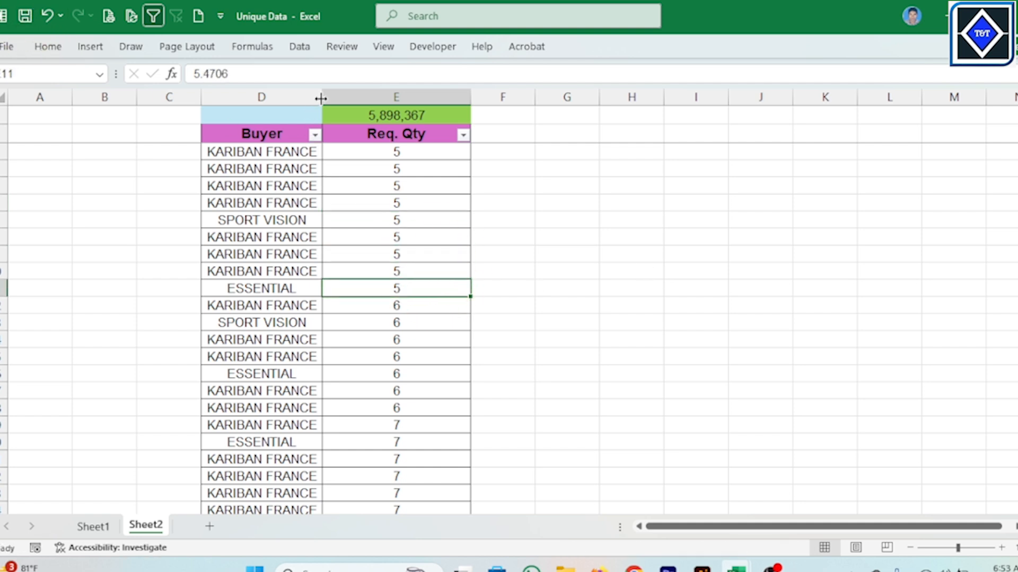
Step: Widen the Buyer column slightly
{"action": "left_click_drag", "start_coordinate": [321, 99], "coordinate": [339, 99]}
{"action": "left_click", "coordinate": [318, 221]}
{"action": "left_click", "coordinate": [441, 231]}
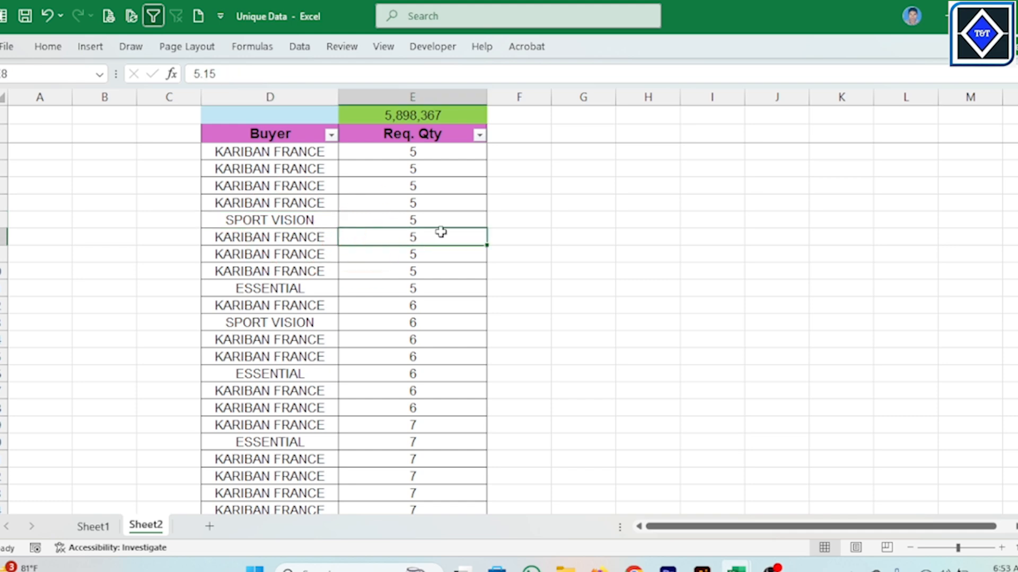
Step: Examine the Buyer entries and their quantities further down the list on Sheet2
{"action": "left_click", "coordinate": [441, 231]}
{"action": "left_click", "coordinate": [416, 203]}
{"action": "scroll", "coordinate": [415, 220], "scroll_direction": "down", "scroll_amount": 10}
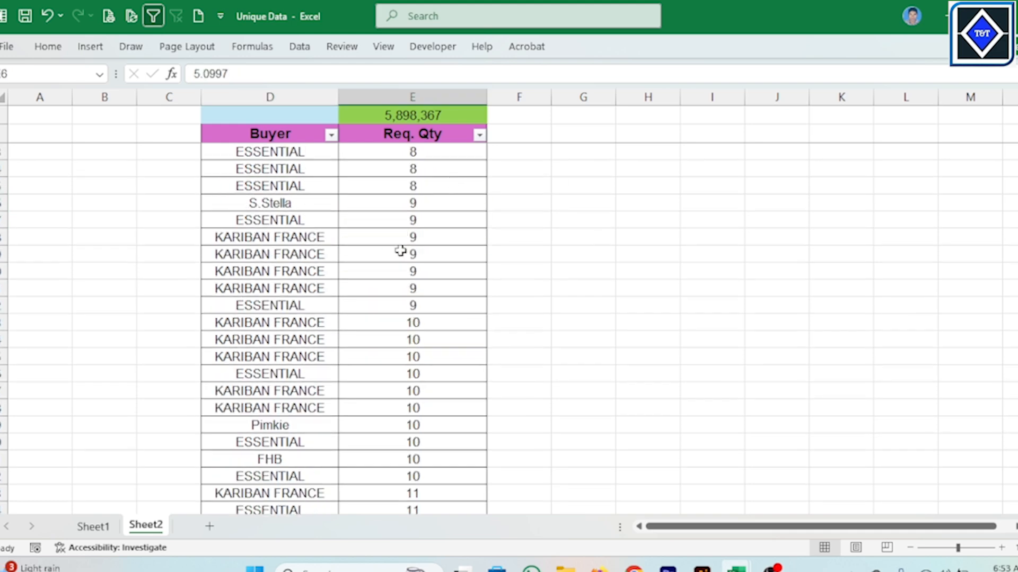
{"action": "scroll", "coordinate": [400, 251], "scroll_direction": "down", "scroll_amount": 20}
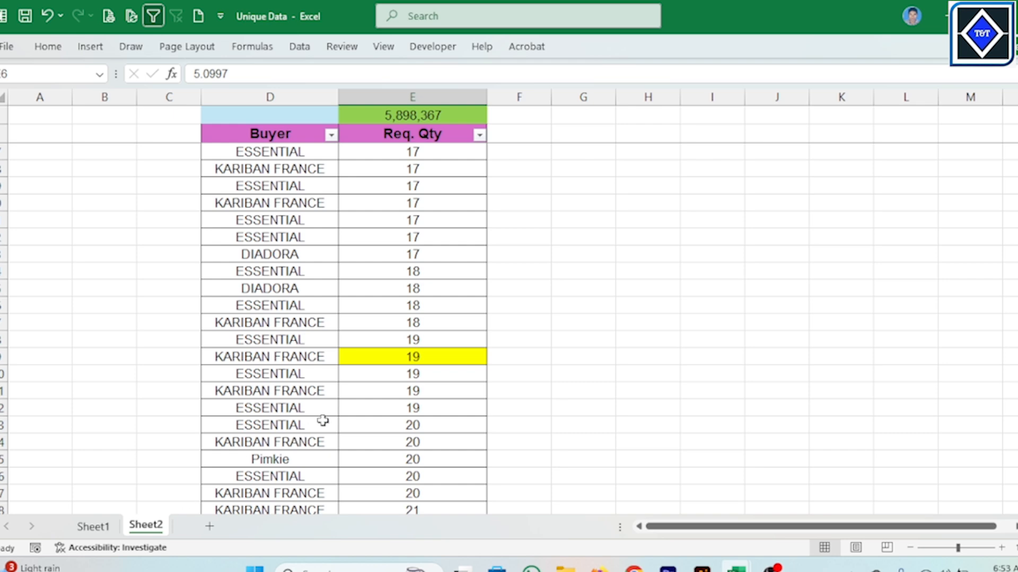
{"action": "scroll", "coordinate": [323, 421], "scroll_direction": "down", "scroll_amount": 12}
{"action": "left_click", "coordinate": [279, 285]}
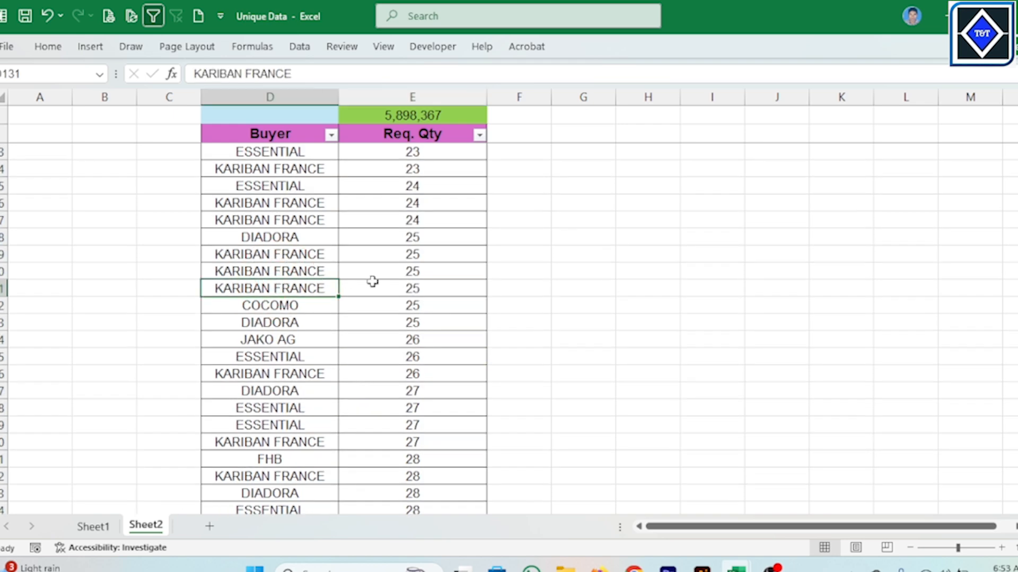
{"action": "left_click", "coordinate": [453, 286]}
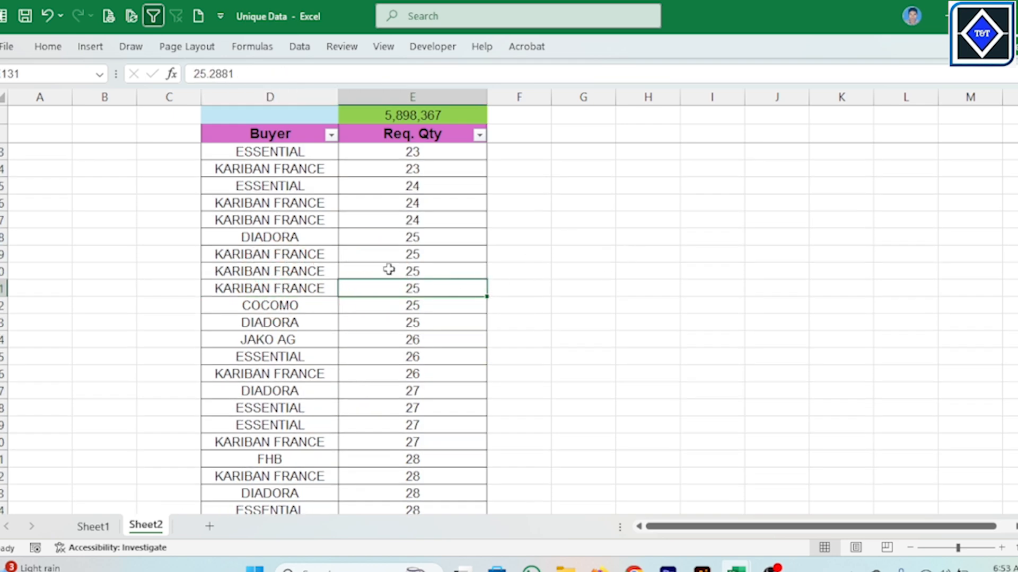
{"action": "scroll", "coordinate": [405, 289], "scroll_direction": "down", "scroll_amount": 10}
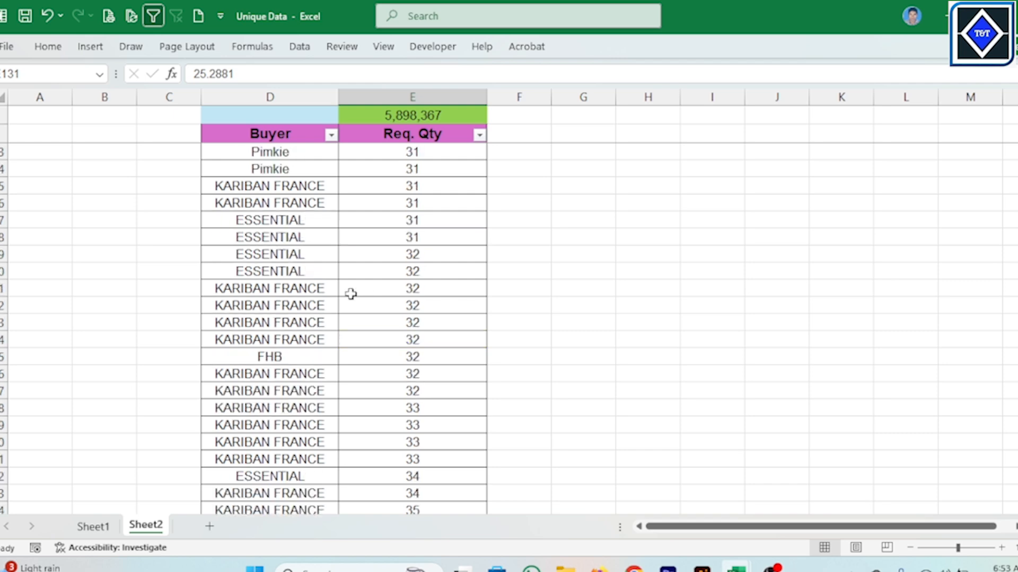
{"action": "scroll", "coordinate": [355, 294], "scroll_direction": "down", "scroll_amount": 5}
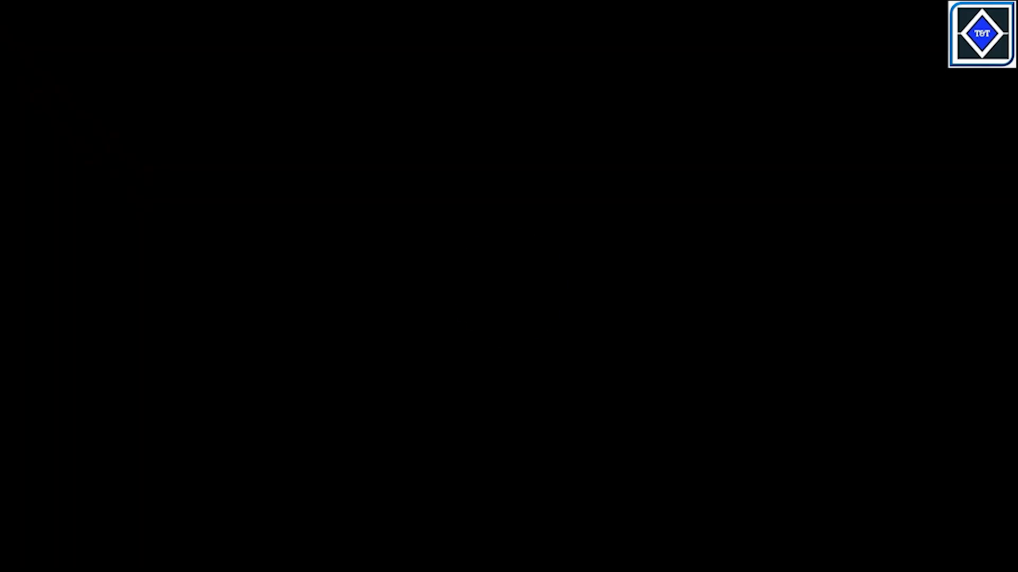